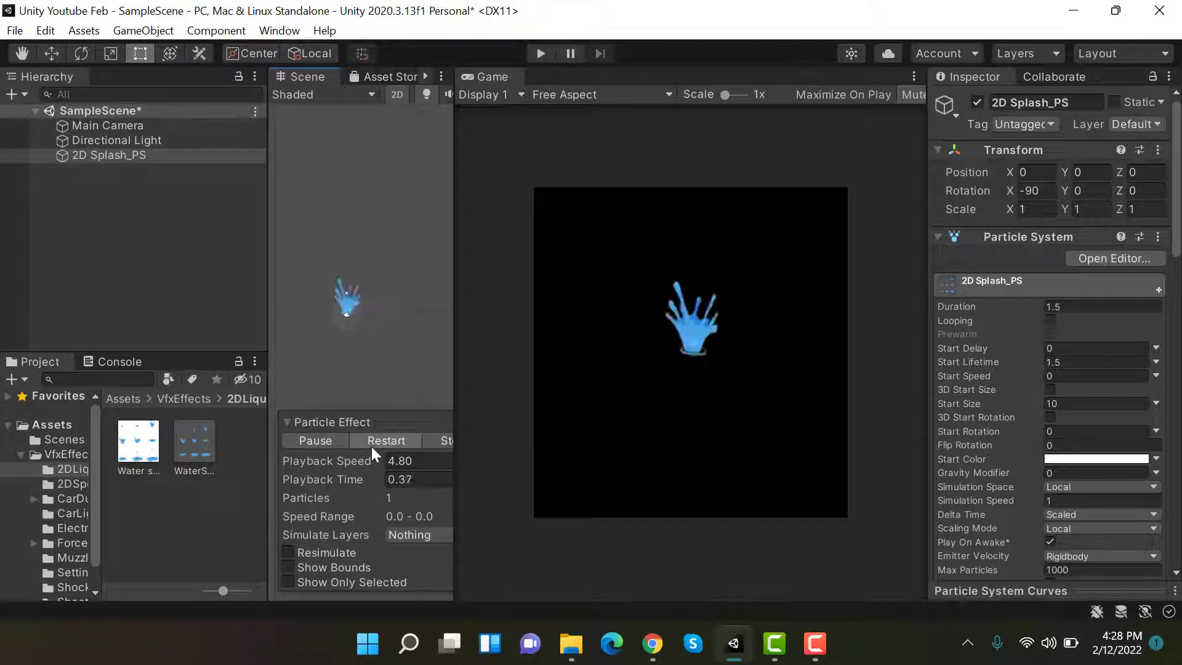
# Replay the finished blue splash preview several times, then move to the empty SampleScene's Hierarchy.
pyautogui.click(372, 446)
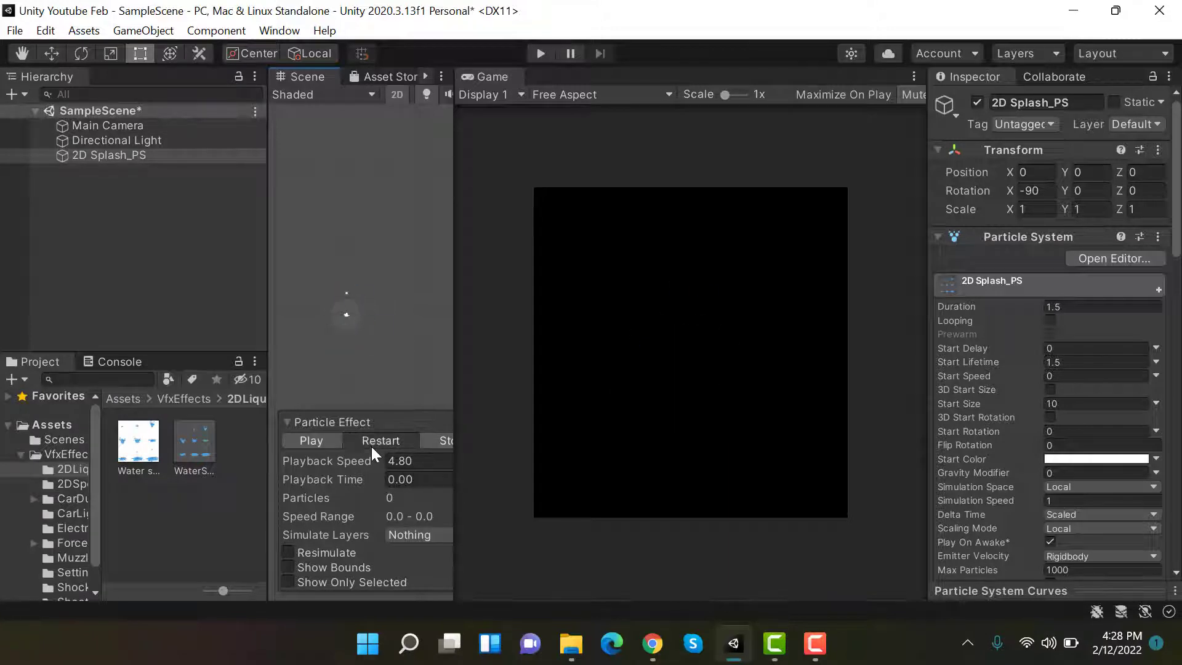
pyautogui.click(372, 446)
pyautogui.click(371, 446)
pyautogui.click(372, 446)
pyautogui.click(371, 446)
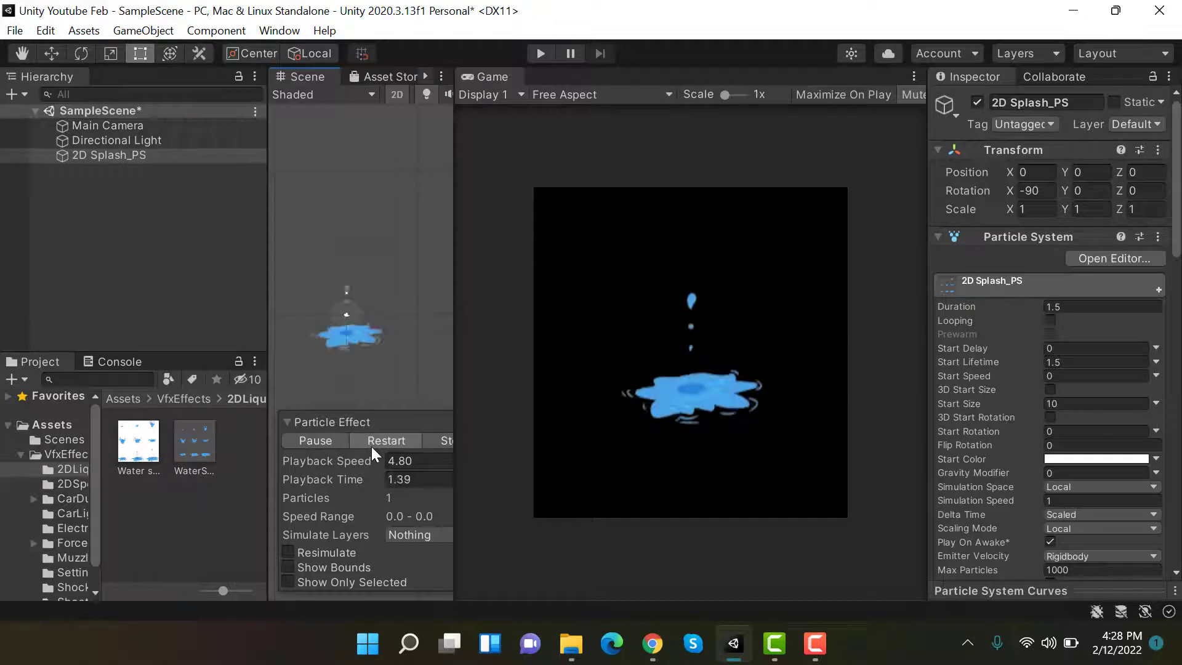
pyautogui.click(372, 446)
pyautogui.click(371, 446)
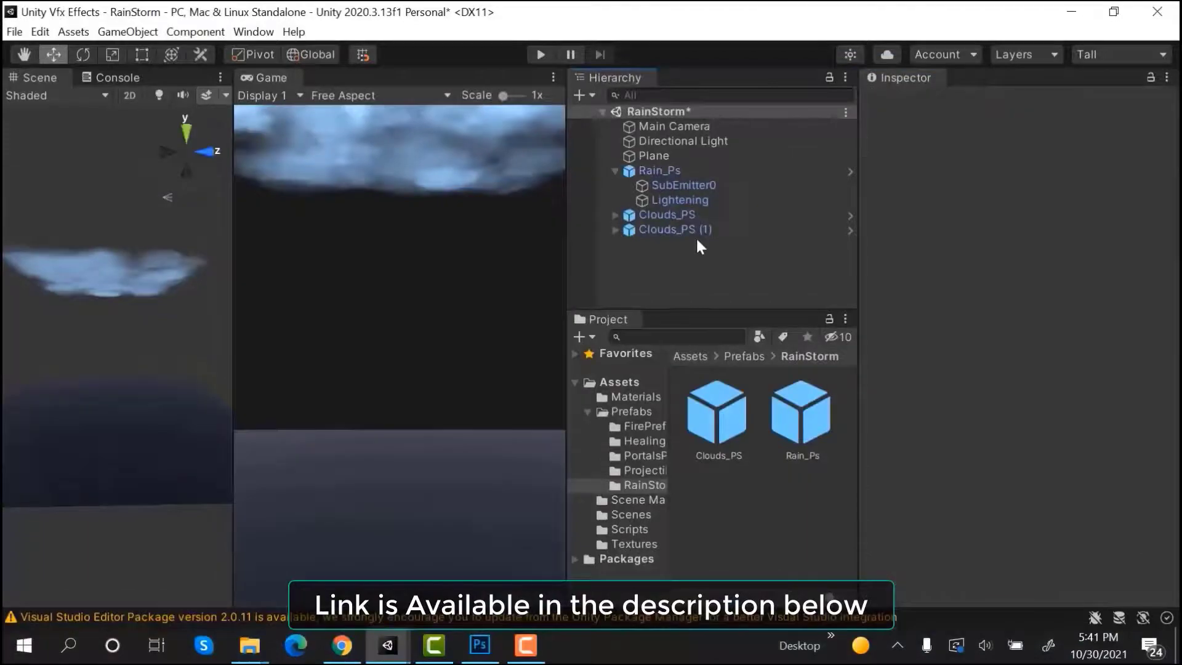
pyautogui.click(1108, 143)
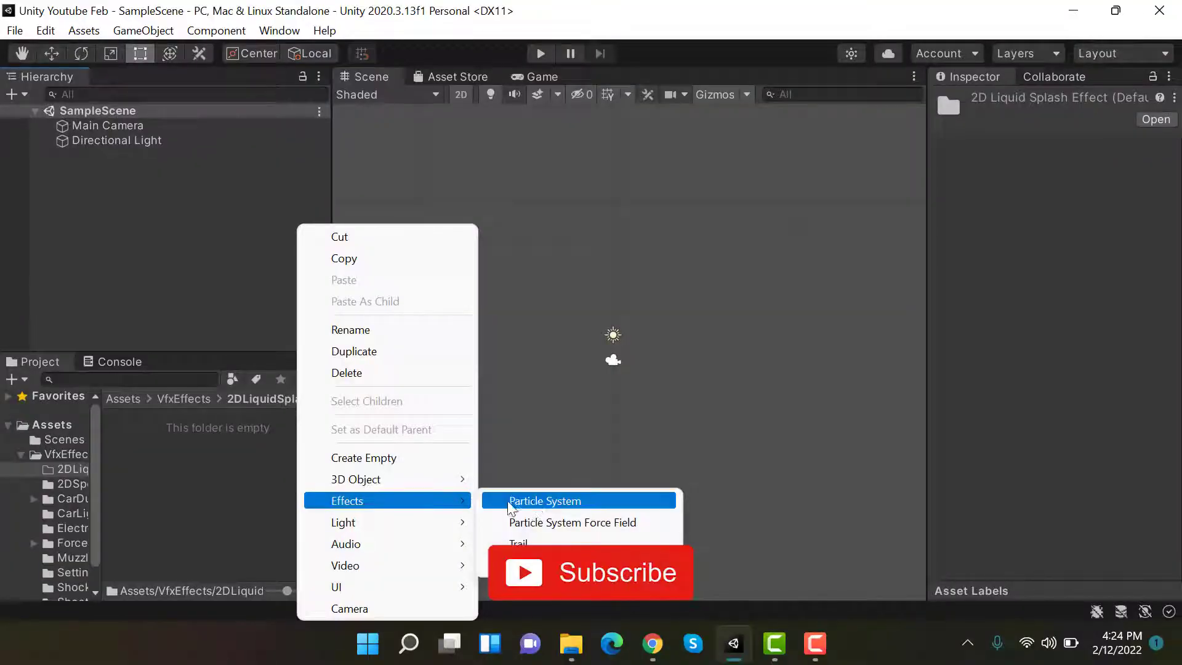
# Create a particle system and name it 2D Splash_PS.
pyautogui.click(537, 502)
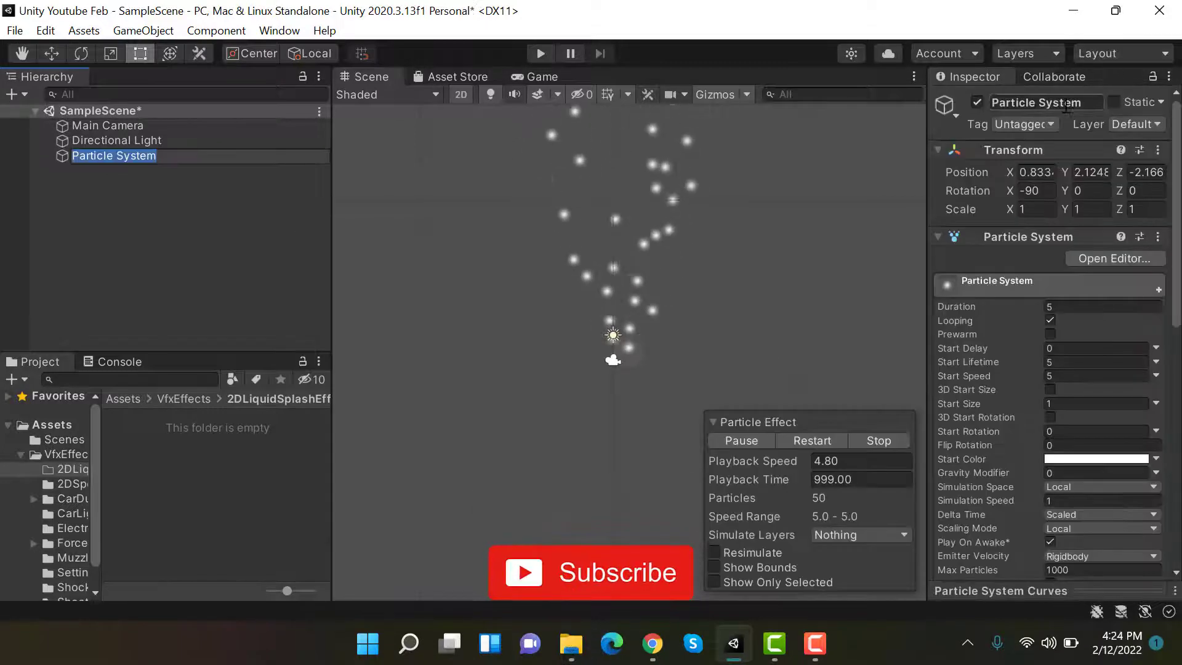
pyautogui.click(1066, 103)
pyautogui.write('2')
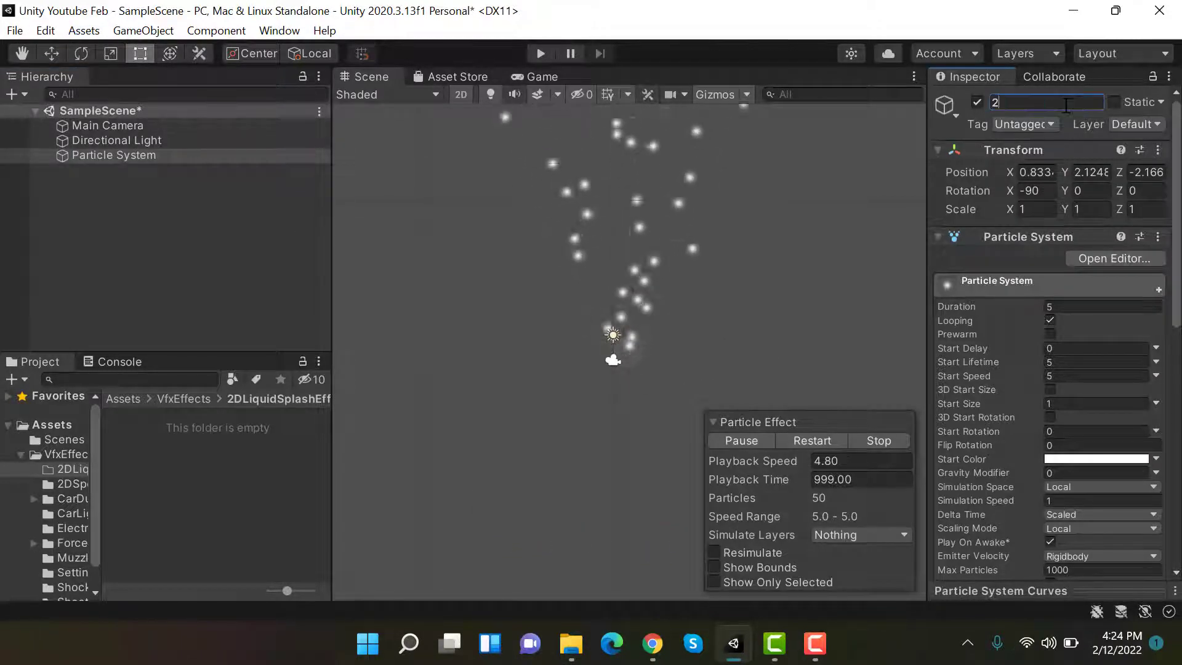
pyautogui.write('D')
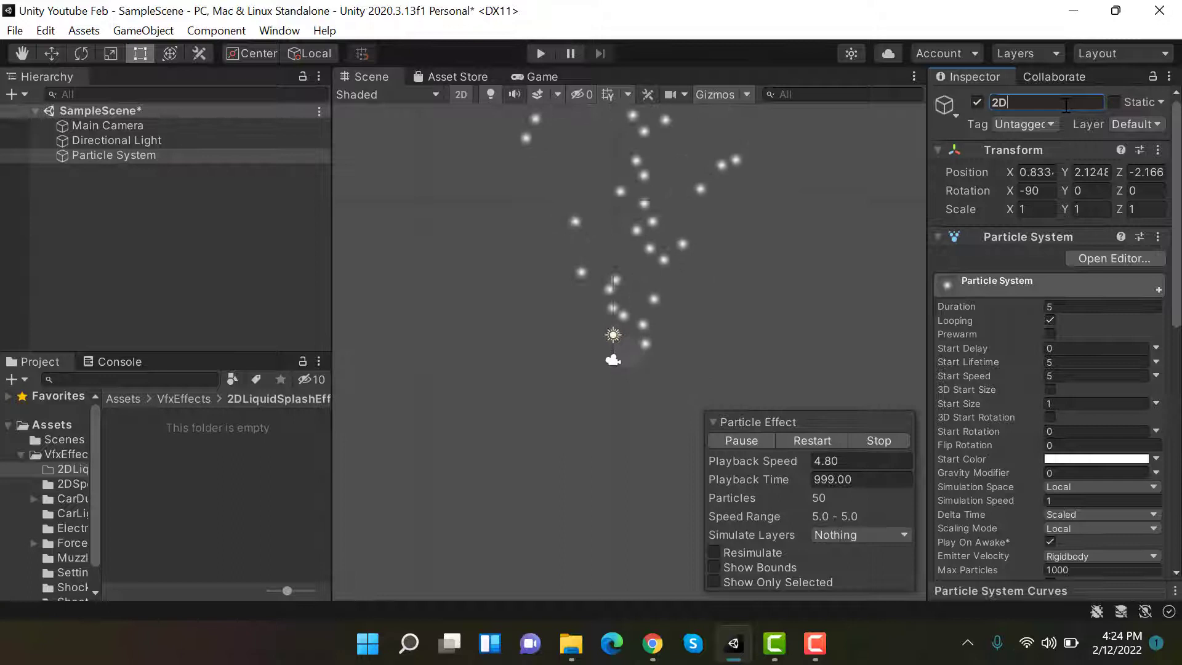
pyautogui.write(' Splash')
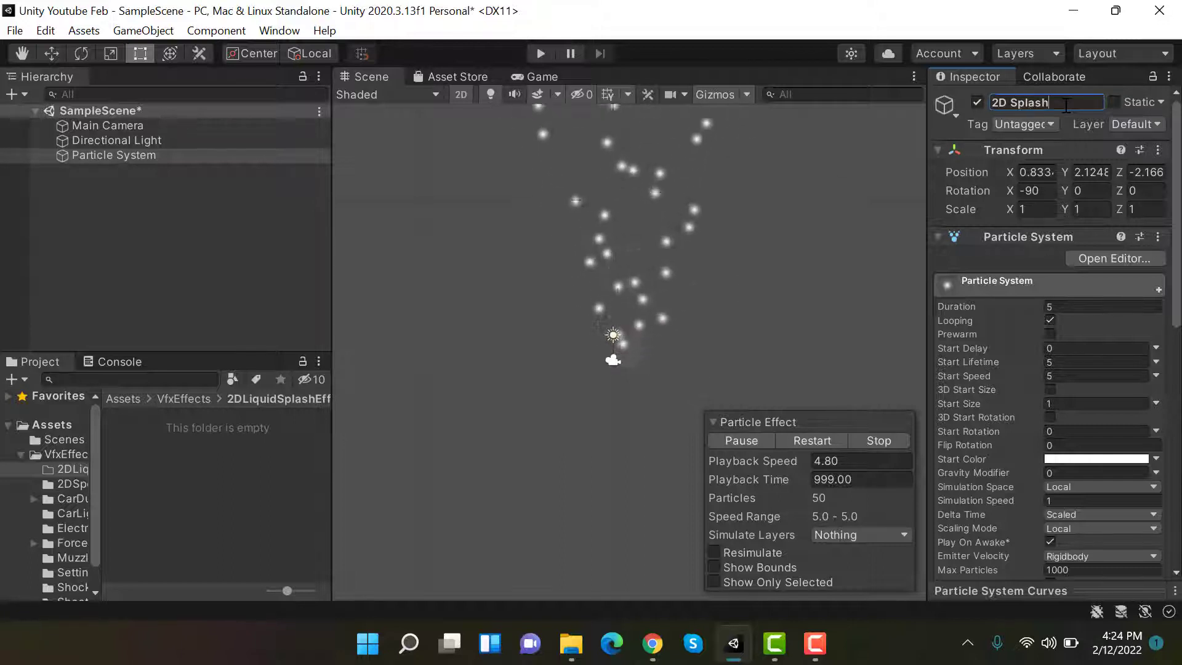
pyautogui.write('_PS')
pyautogui.press('Return')
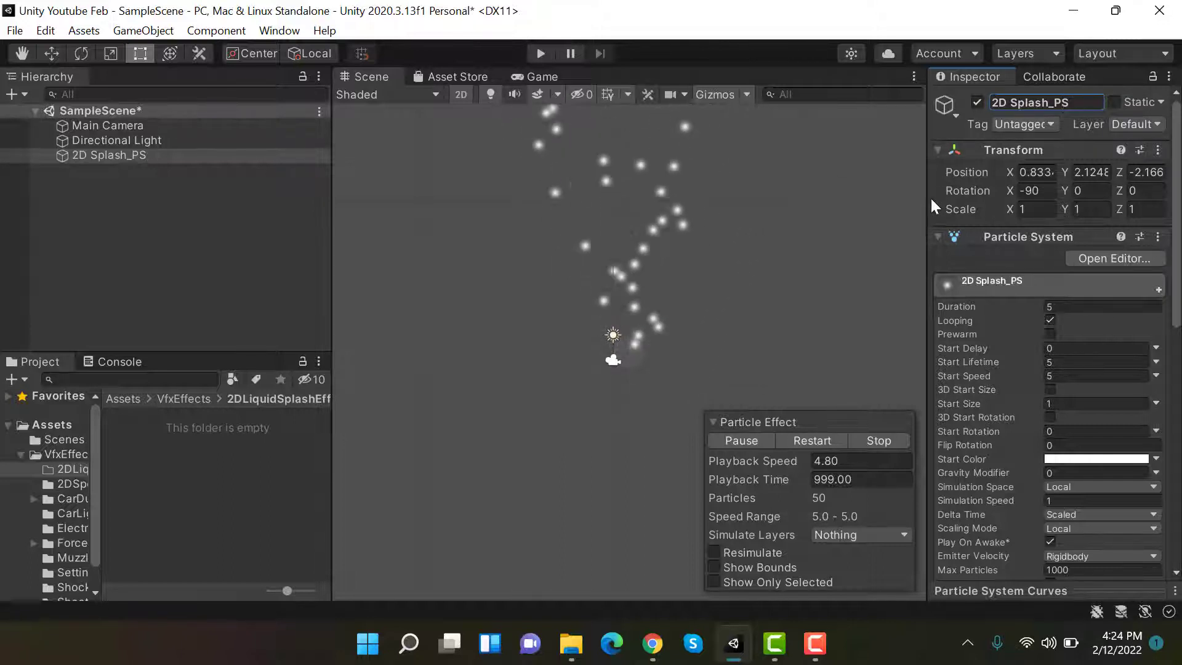
# Widen the Inspector, reset the Transform to zero, and select the Rotation X field.
pyautogui.moveTo(930, 219); pyautogui.dragTo(817, 251)
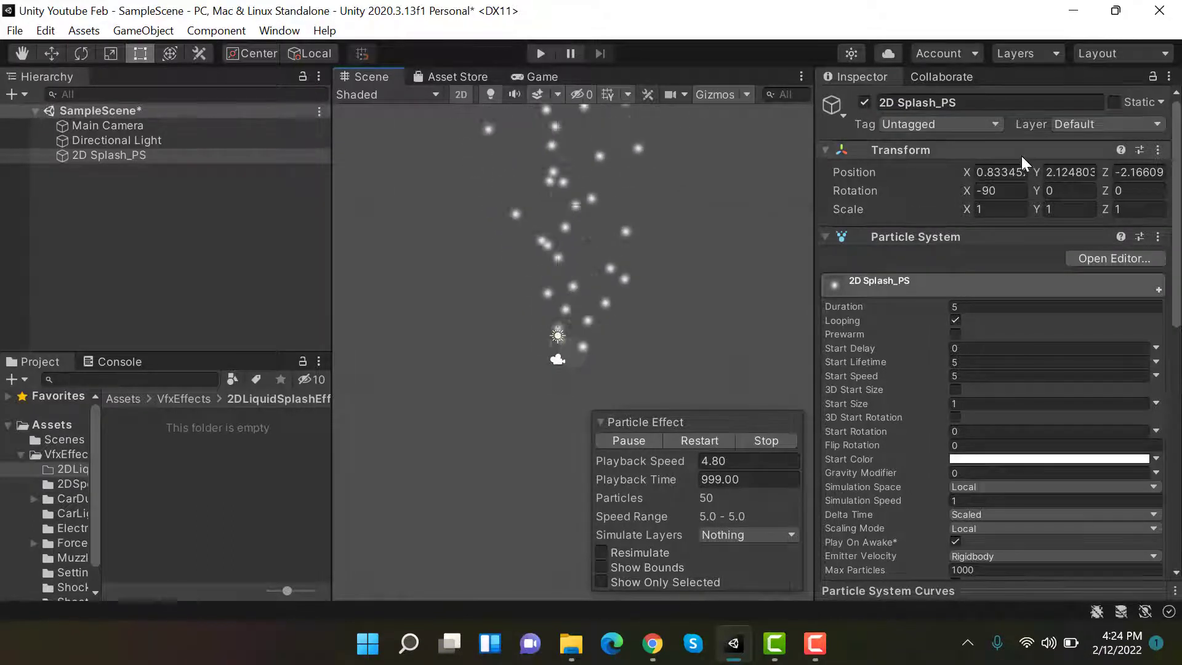
pyautogui.click(1158, 149)
pyautogui.click(1134, 166)
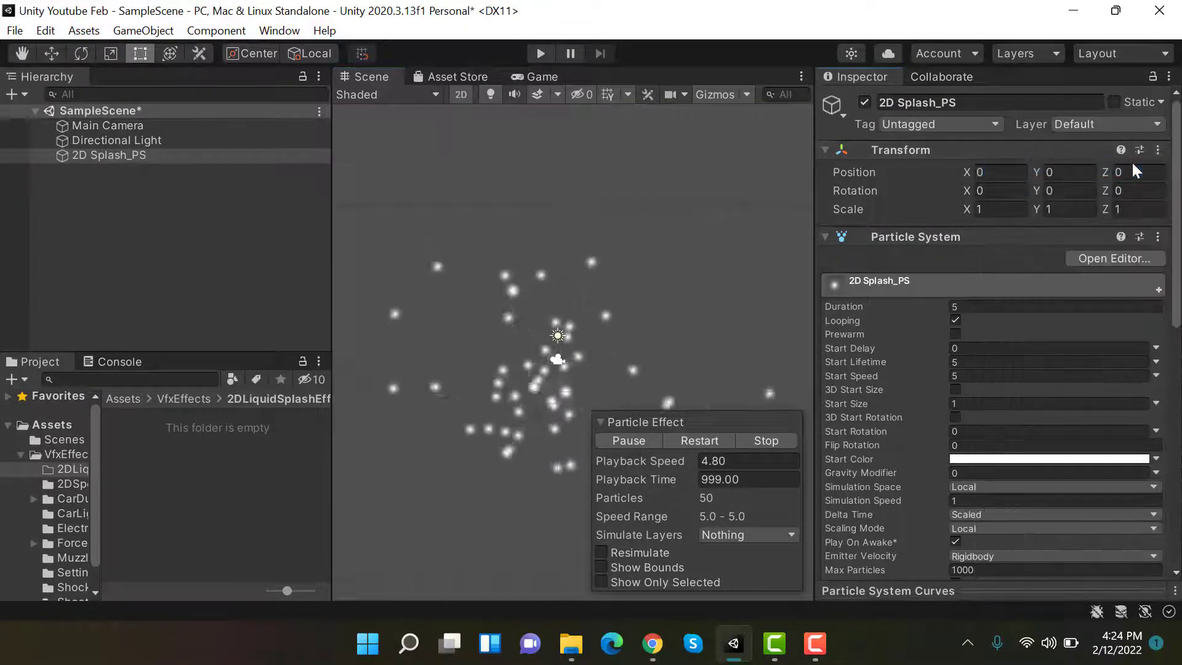
pyautogui.click(994, 192)
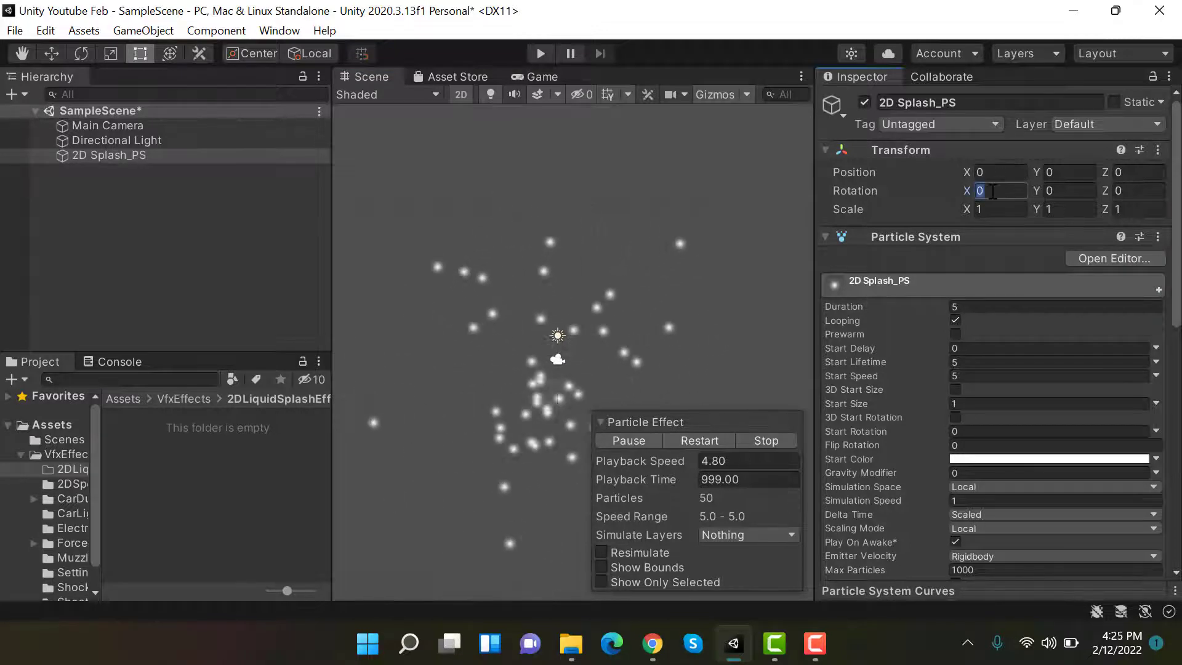
# Set Rotation X to -90 and the Renderer's Max Particle Size to 3.
pyautogui.write('-90')
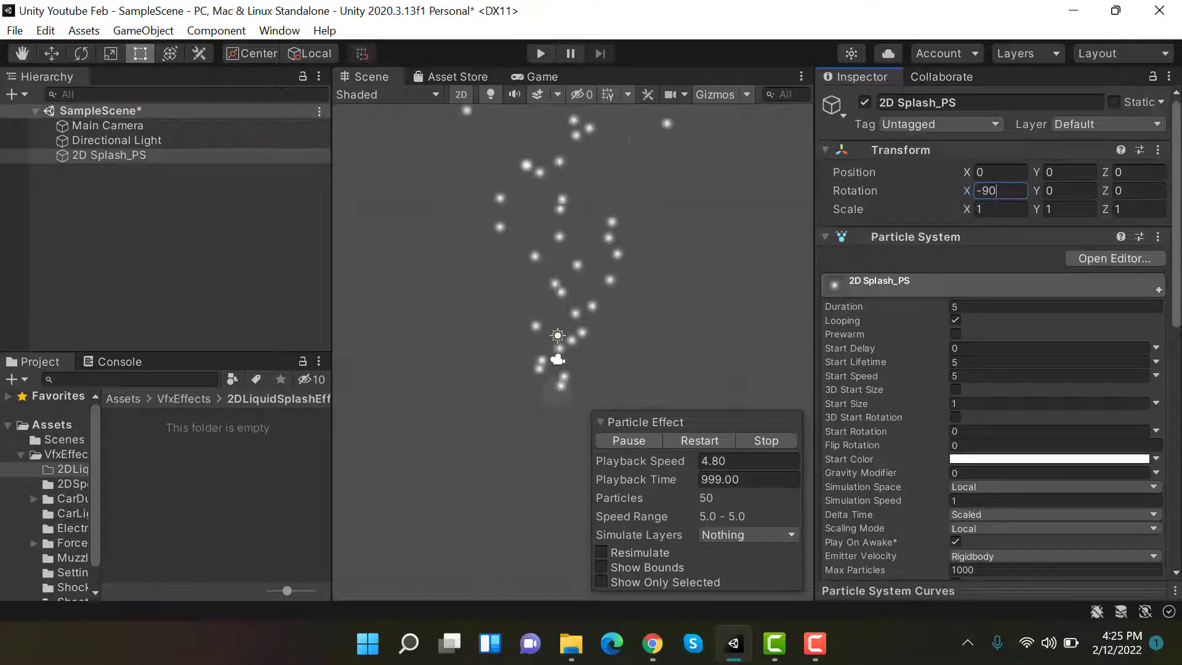
pyautogui.scroll(-15, 925, 446)
pyautogui.click(922, 456)
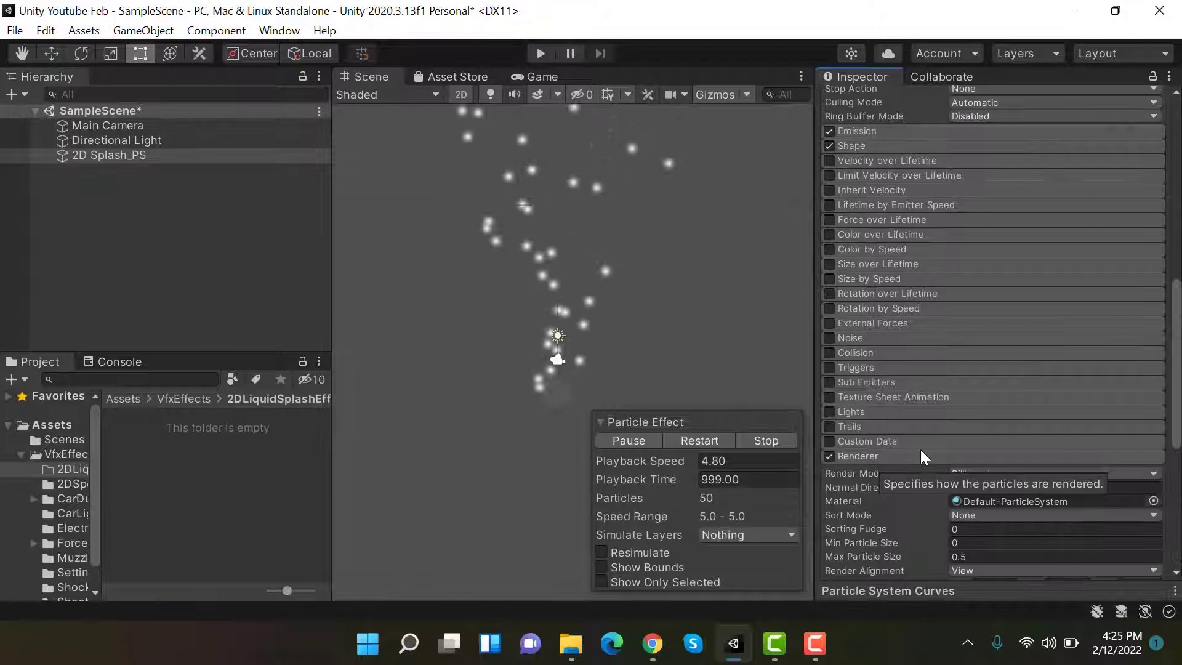
pyautogui.click(979, 552)
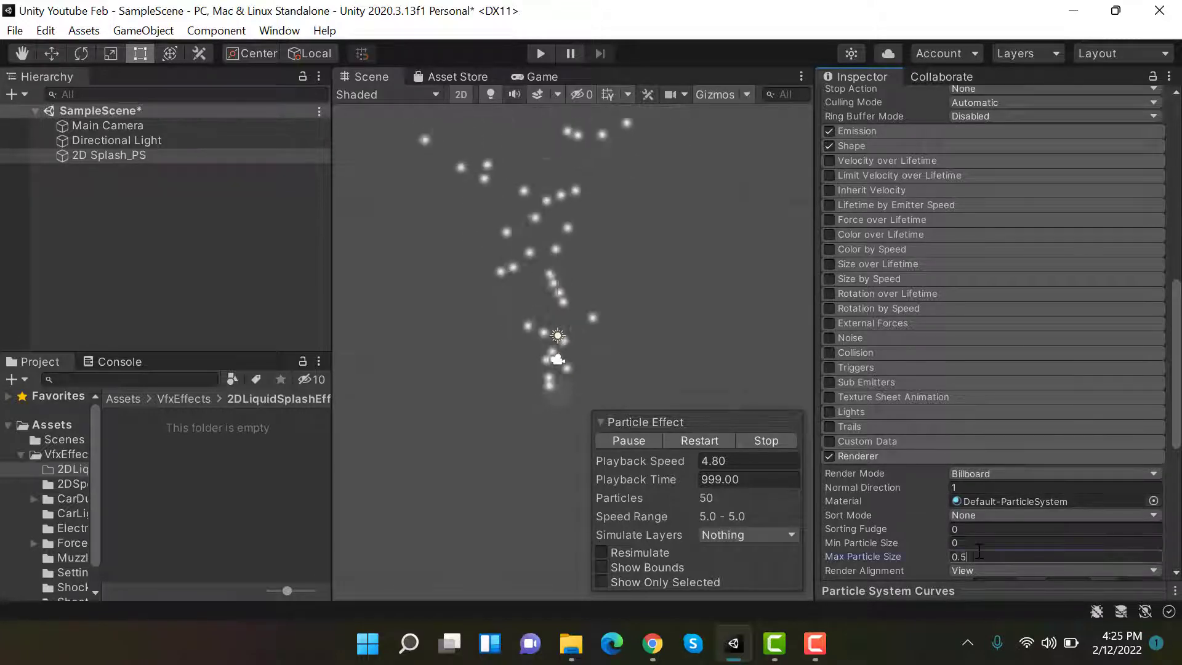
pyautogui.write('3')
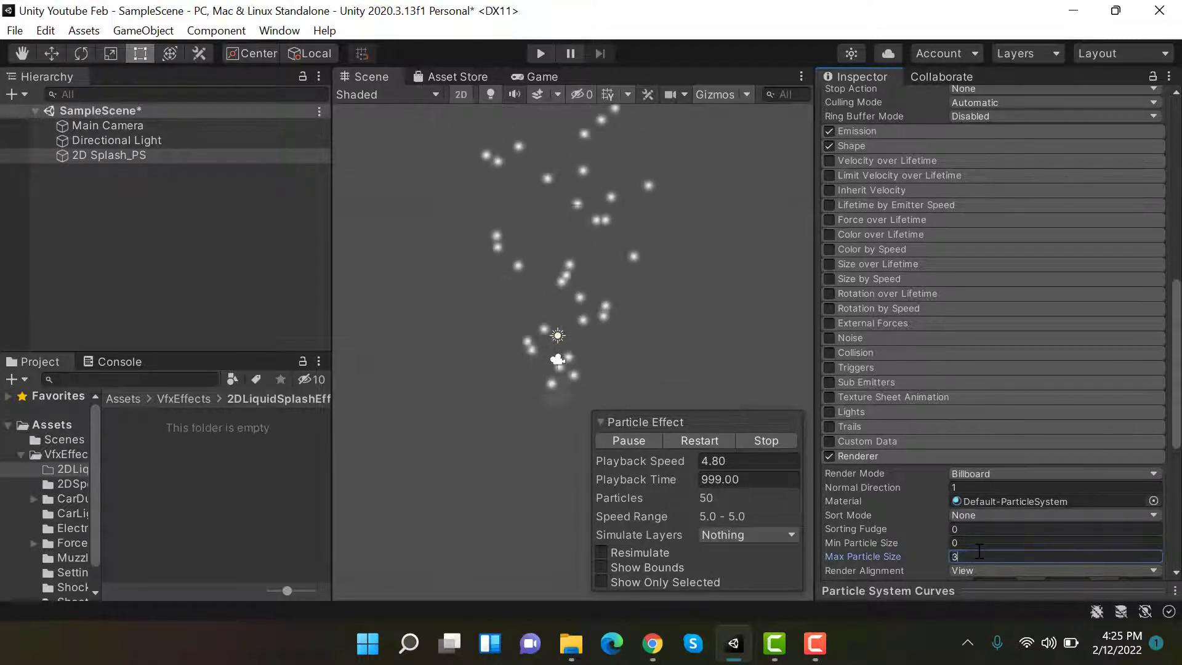
# Set Start Lifetime 0.5, Start Speed 0, Start Size 10, and turn Looping off.
pyautogui.scroll(15, 1092, 431)
pyautogui.scroll(-1, 1091, 430)
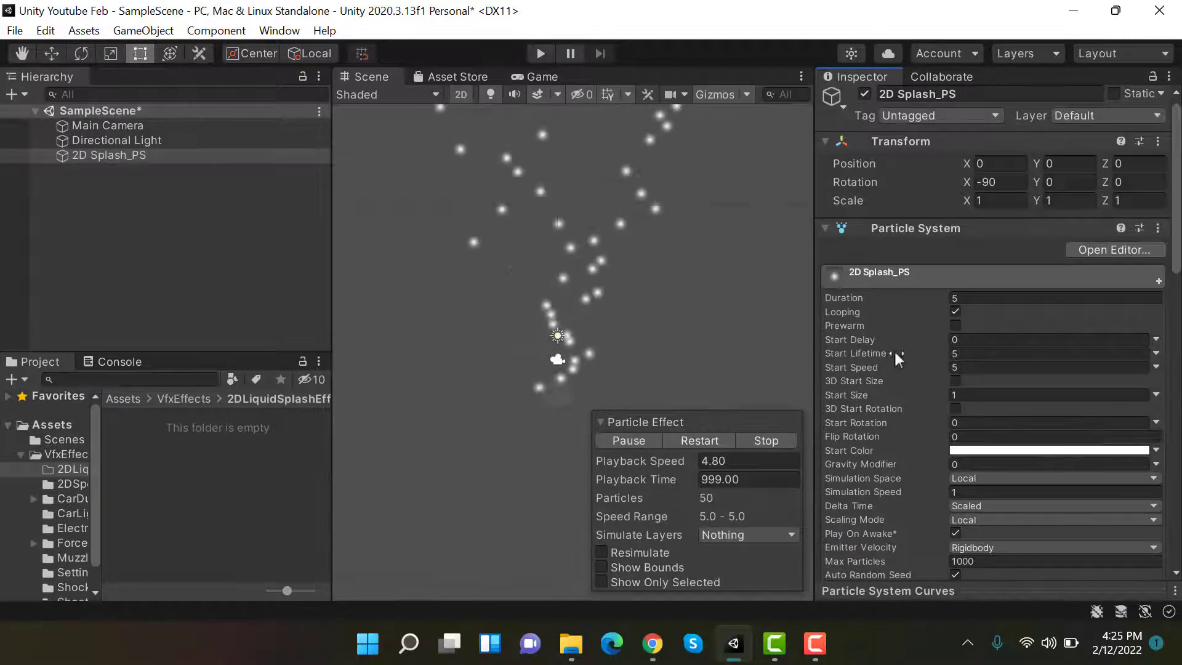
pyautogui.click(973, 352)
pyautogui.write('0.')
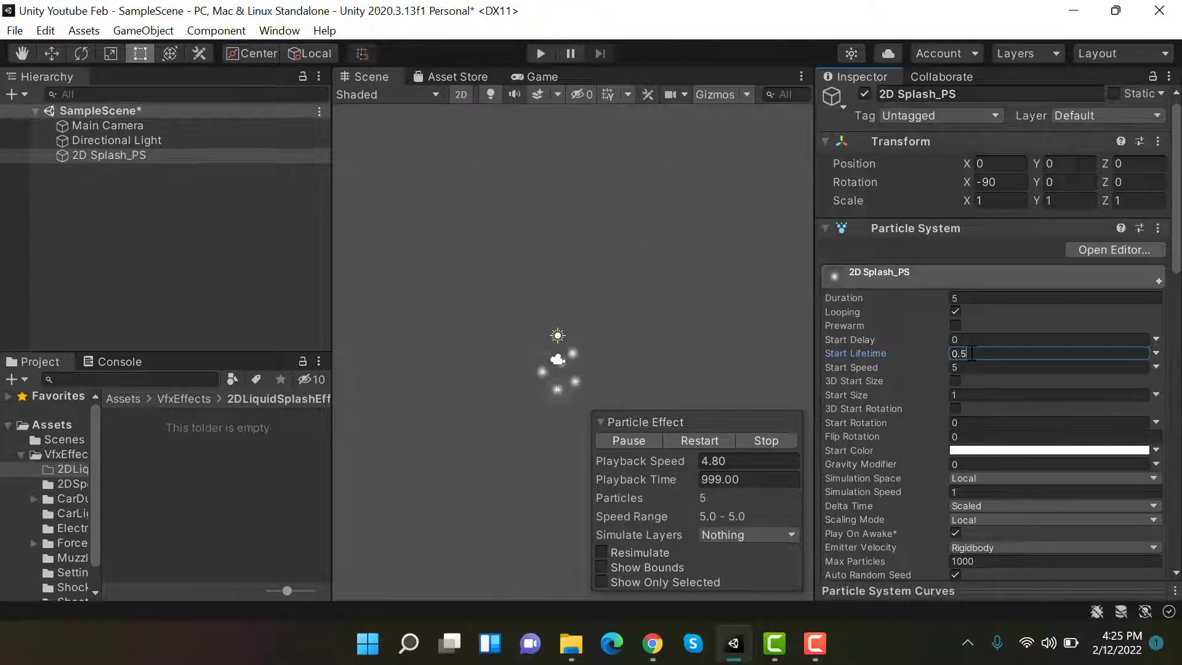
pyautogui.write('5')
pyautogui.click(974, 367)
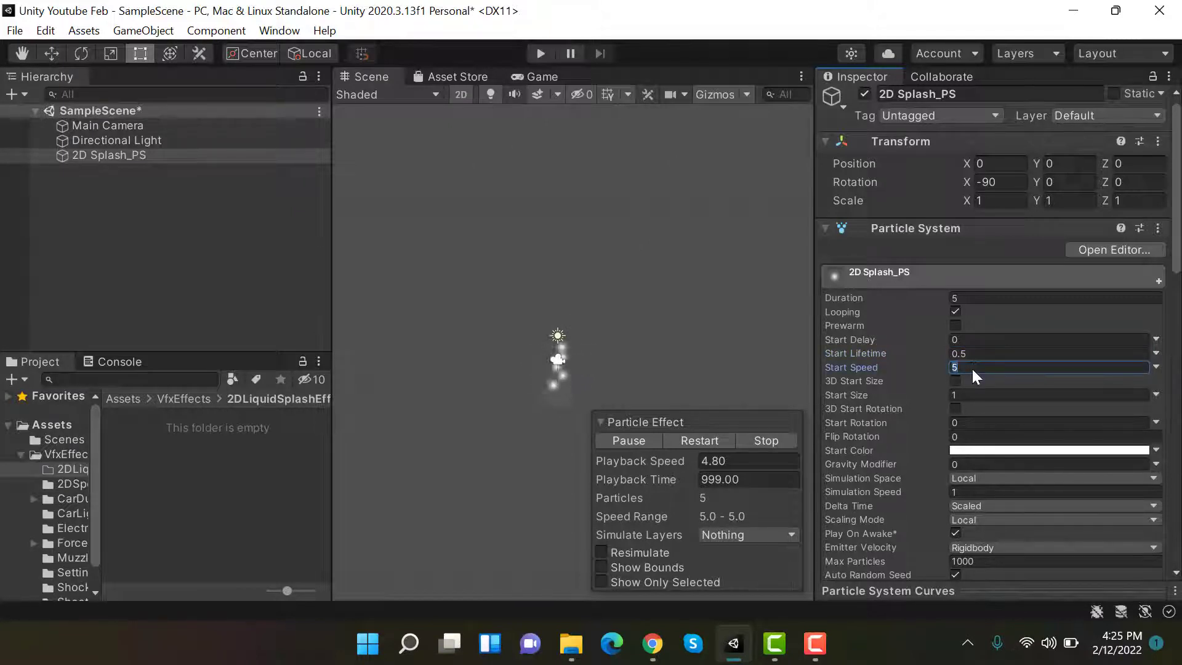
pyautogui.write('0')
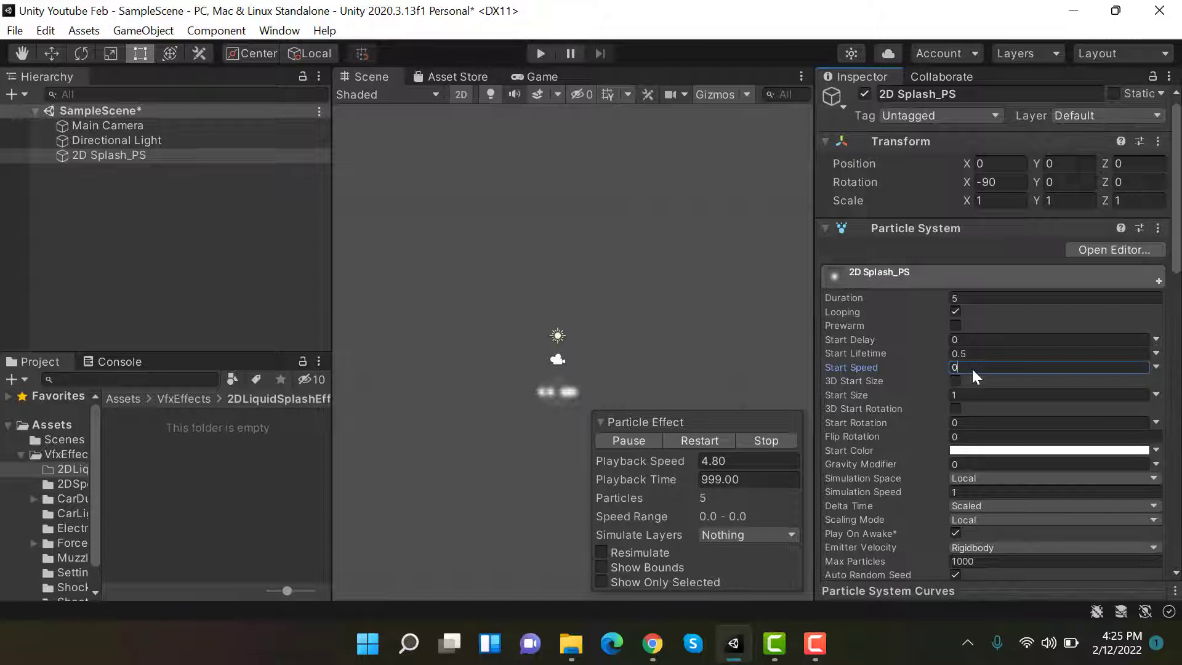
pyautogui.click(956, 319)
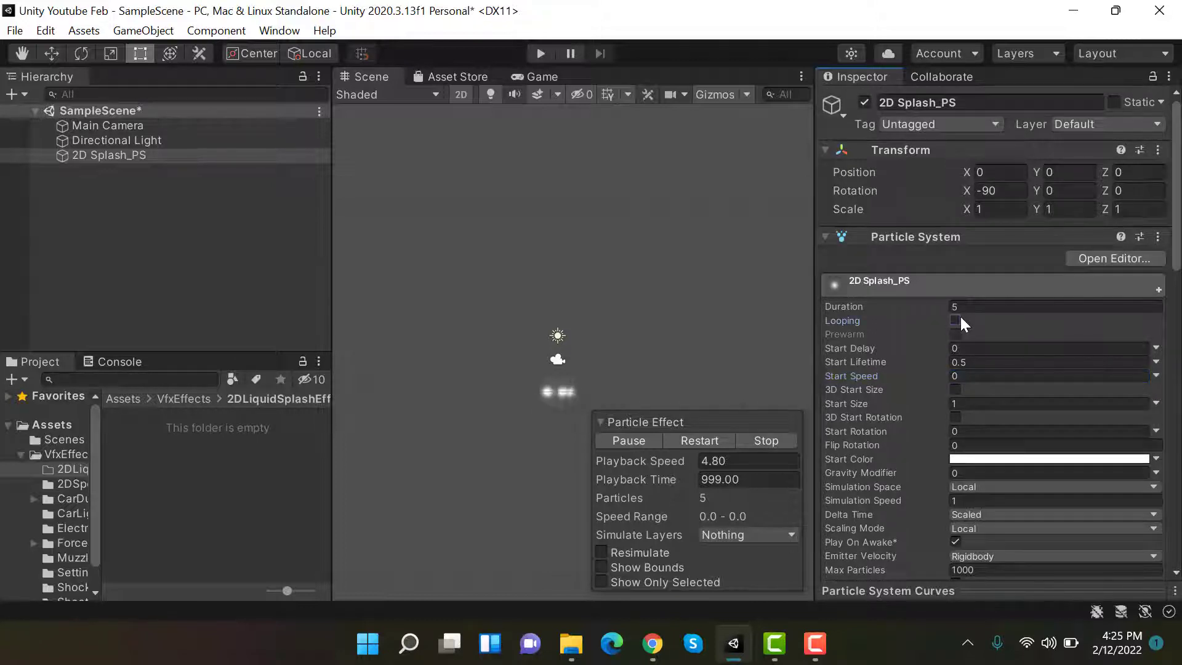
pyautogui.scroll(-3, 1017, 347)
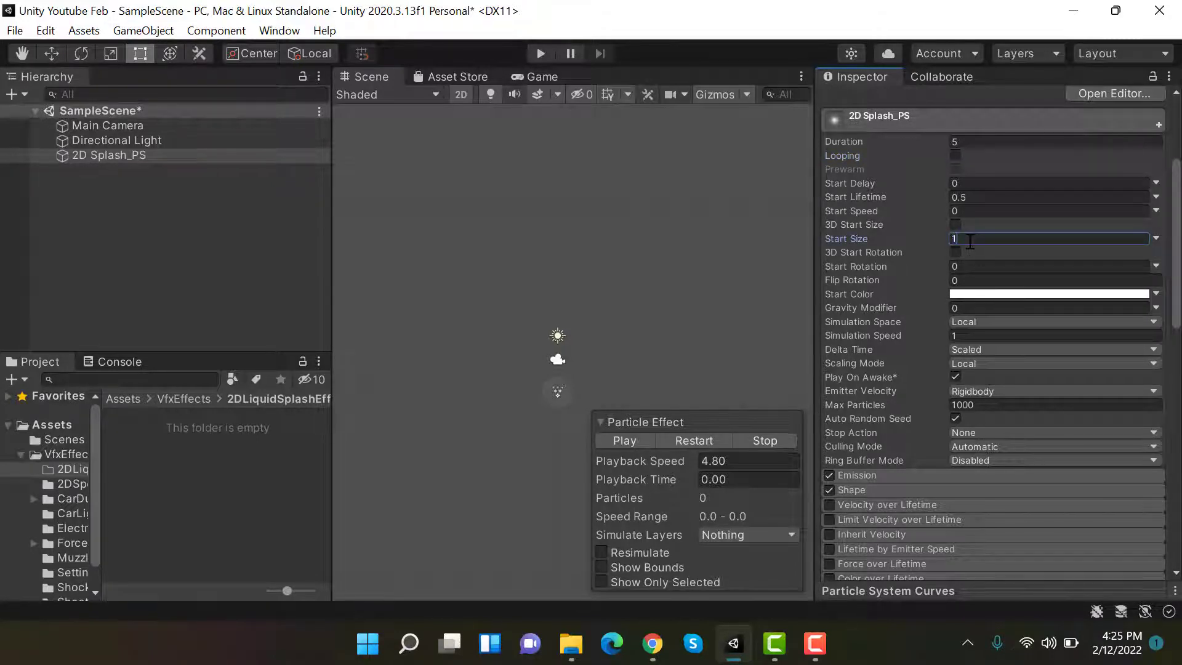
pyautogui.scroll(-3, 961, 259)
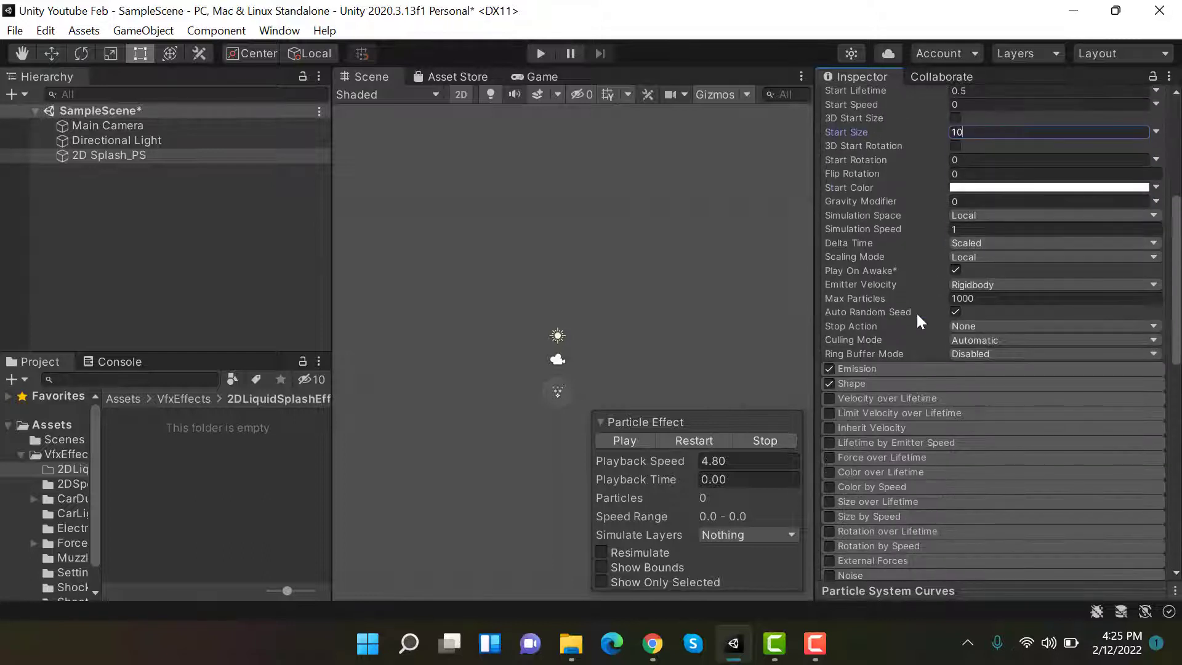
# Set Emission Rate over Time to 0 with a 30-particle burst, disable Shape, and restart the preview.
pyautogui.click(903, 367)
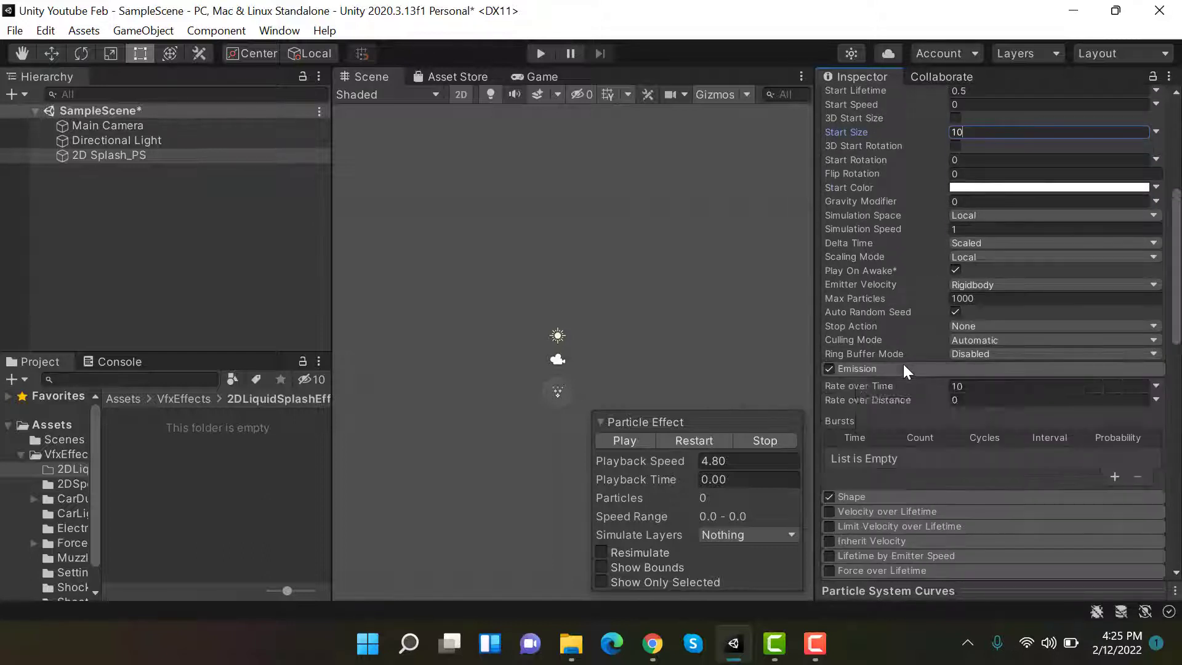
pyautogui.click(981, 385)
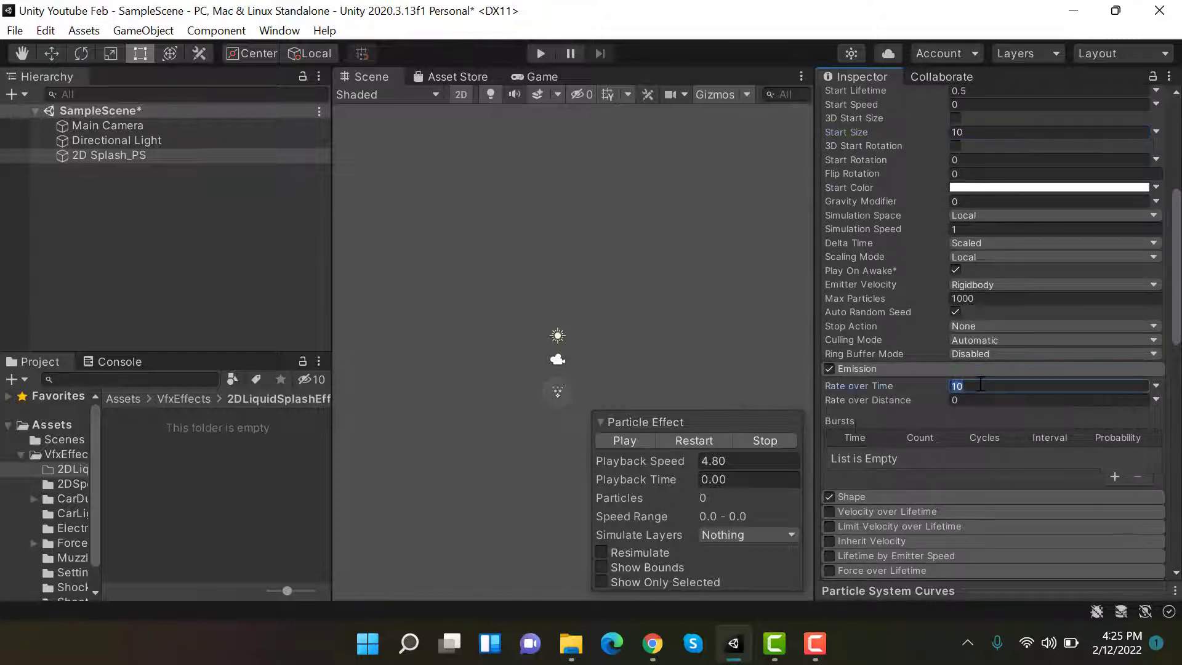
pyautogui.click(1115, 477)
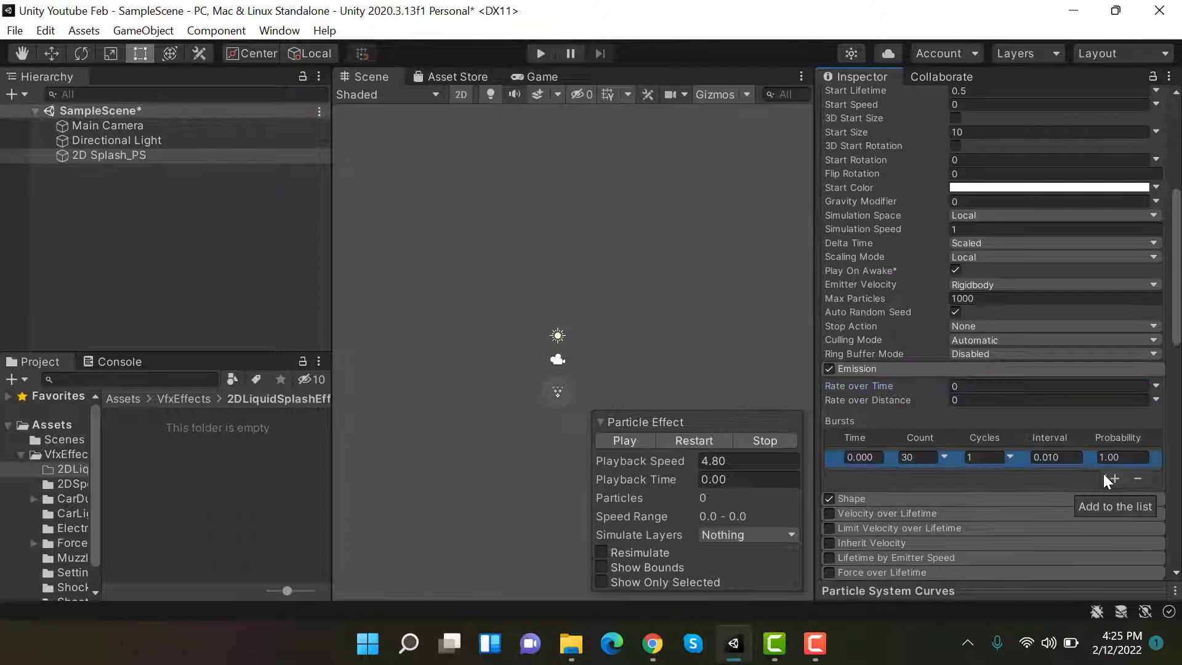
pyautogui.click(922, 456)
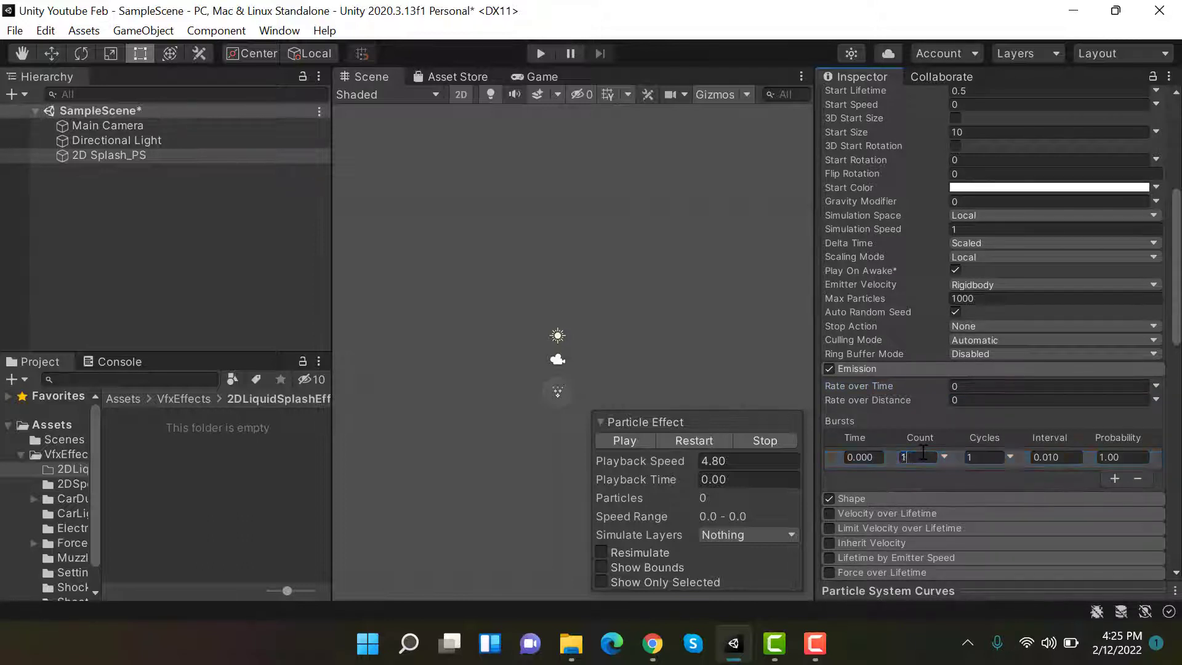
pyautogui.click(980, 371)
pyautogui.scroll(-3, 980, 372)
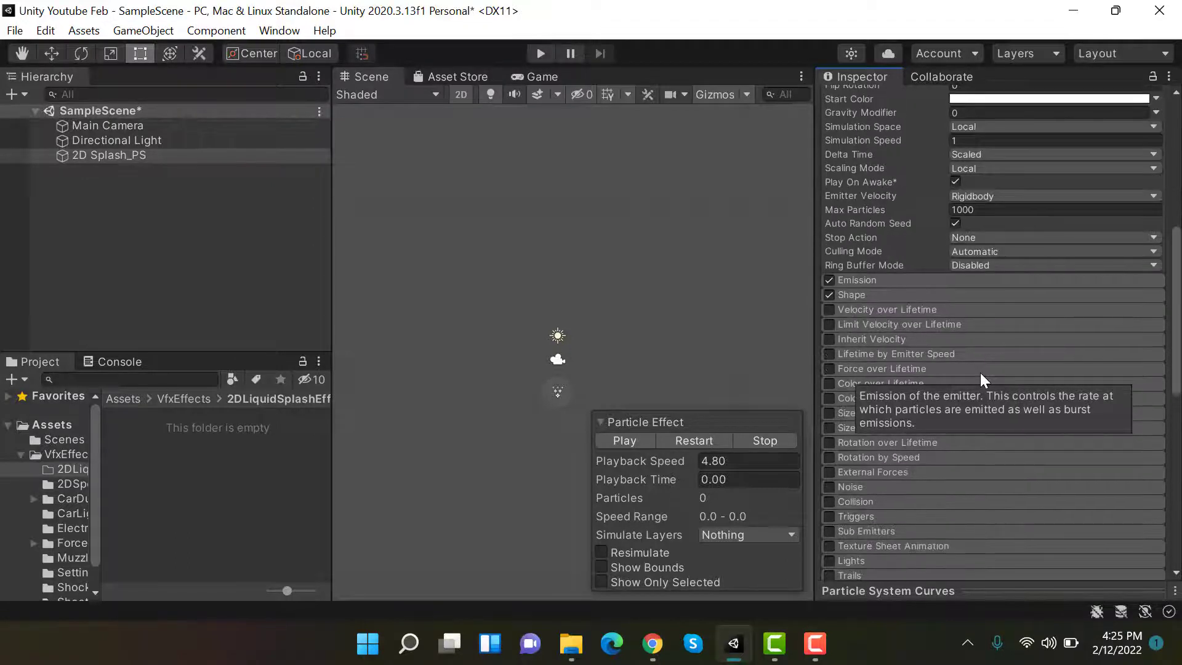
pyautogui.click(829, 295)
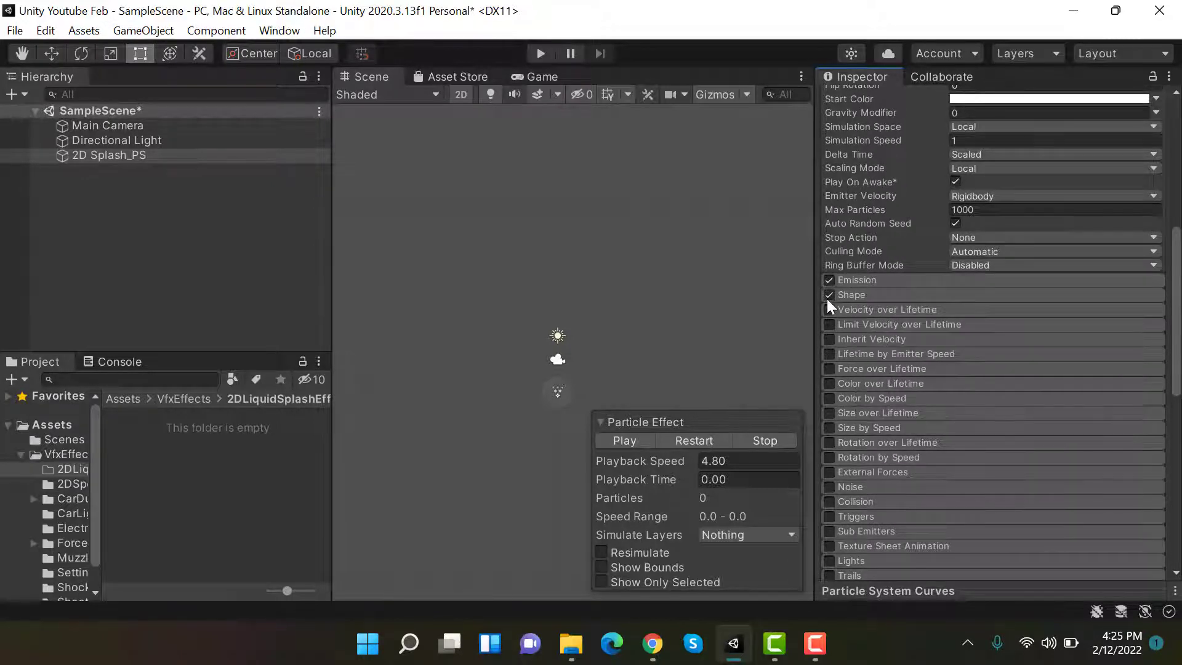
pyautogui.click(693, 440)
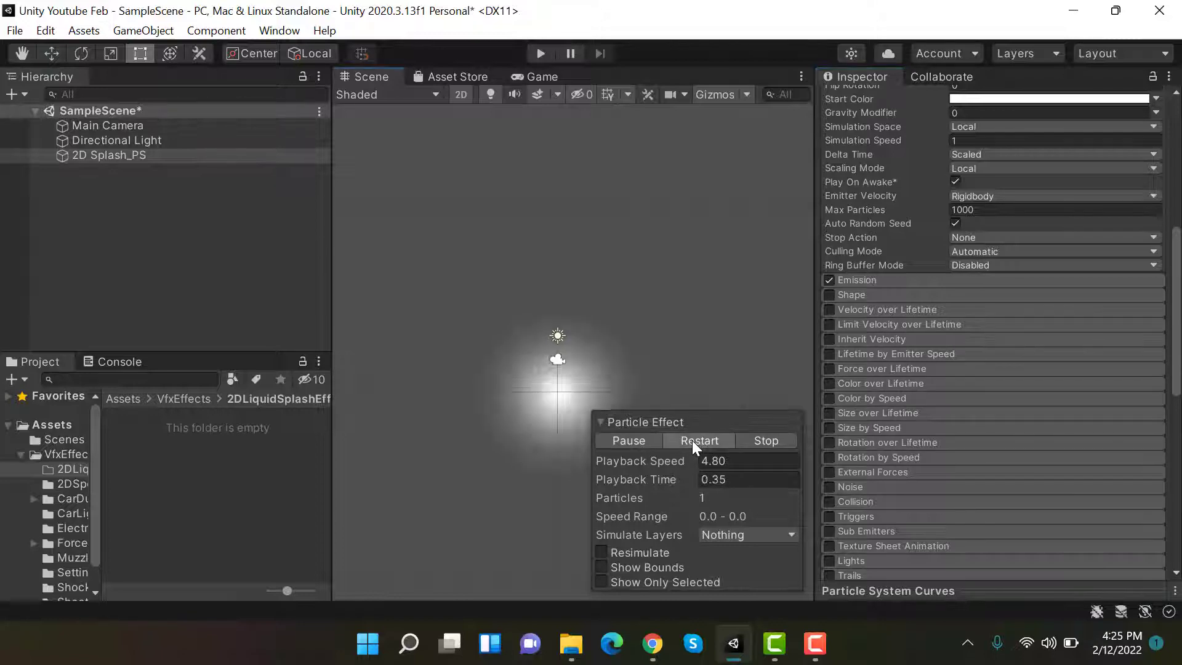
# Import Water sheet anim.png from the desktop into the 2DLiquidSplash folder.
pyautogui.click(734, 644)
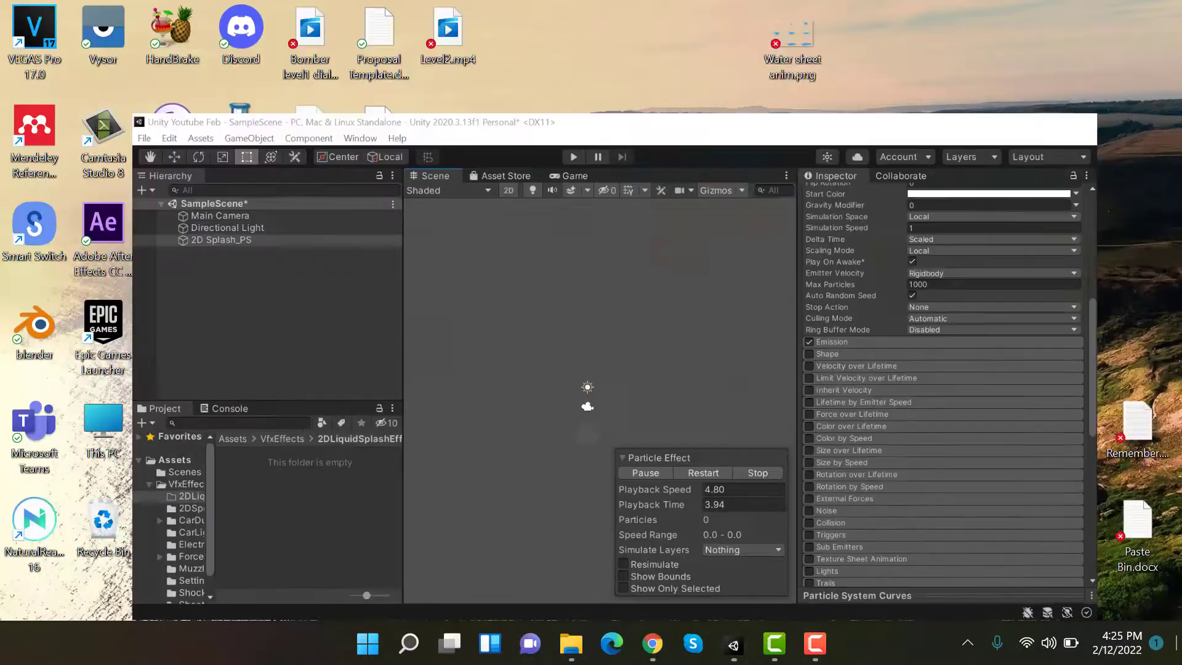
pyautogui.click(810, 40)
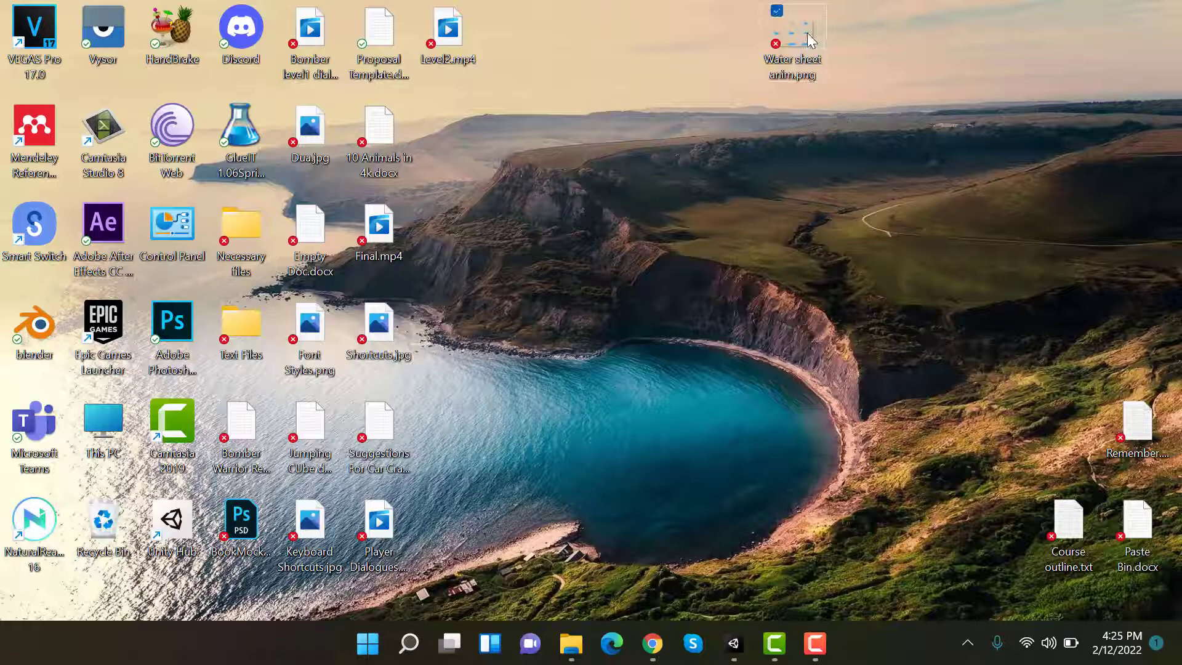
pyautogui.moveTo(738, 171); pyautogui.dragTo(385, 375)
pyautogui.hotkey('alt', 'Tab')
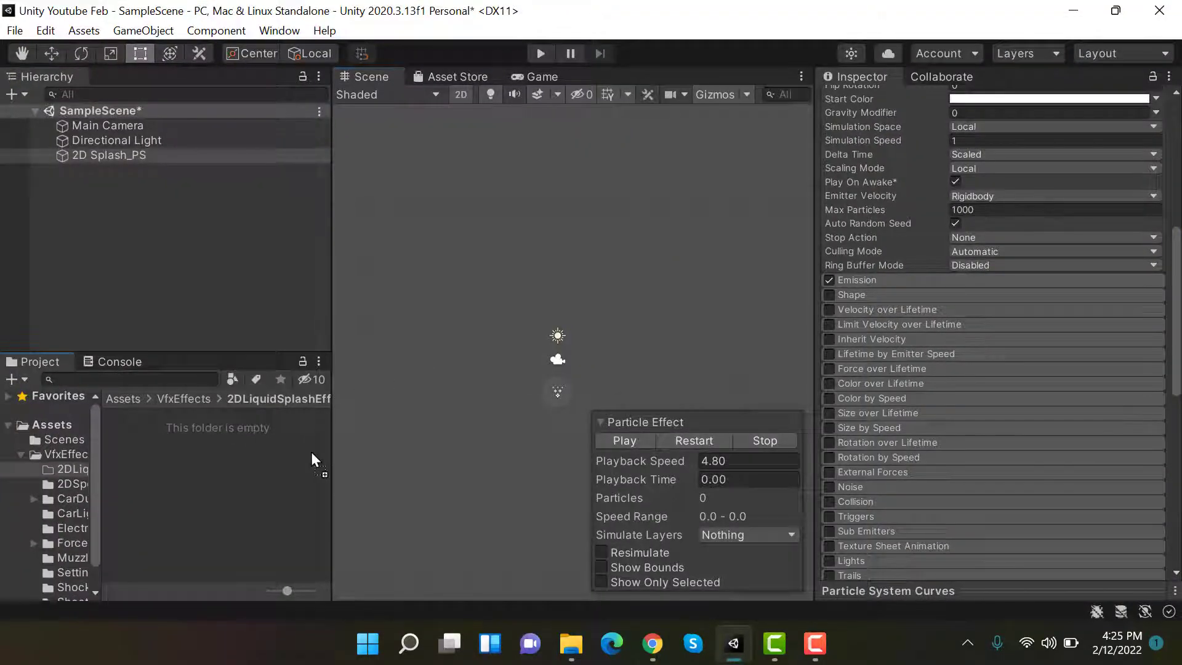
pyautogui.moveTo(289, 494); pyautogui.dragTo(287, 493)
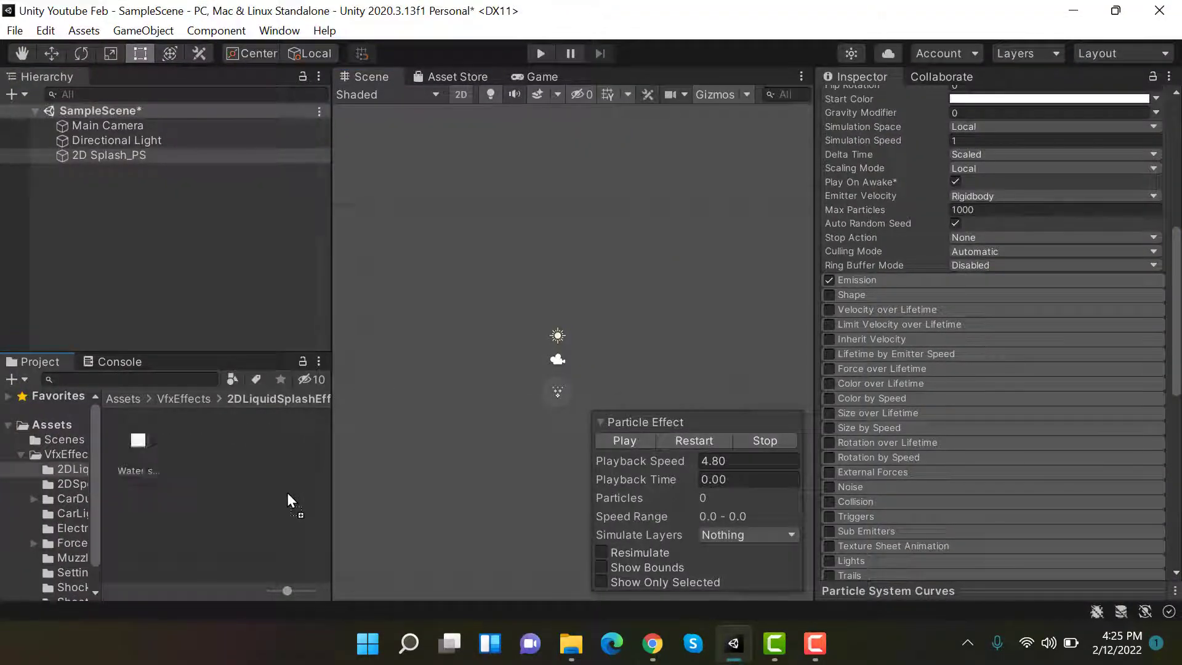
# Create a new material in the 2DLiquidSplash folder and type the name WaterSpalsh_Mat.
pyautogui.click(143, 455)
pyautogui.rightClick(221, 452)
pyautogui.moveTo(375, 112)
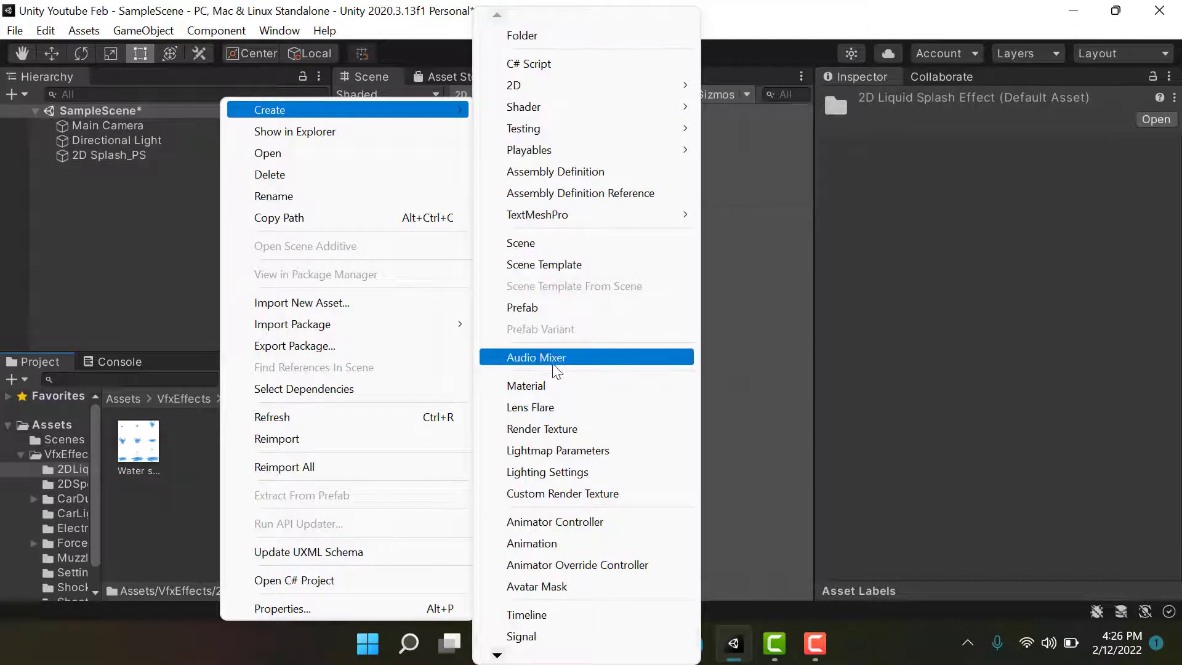
pyautogui.click(545, 385)
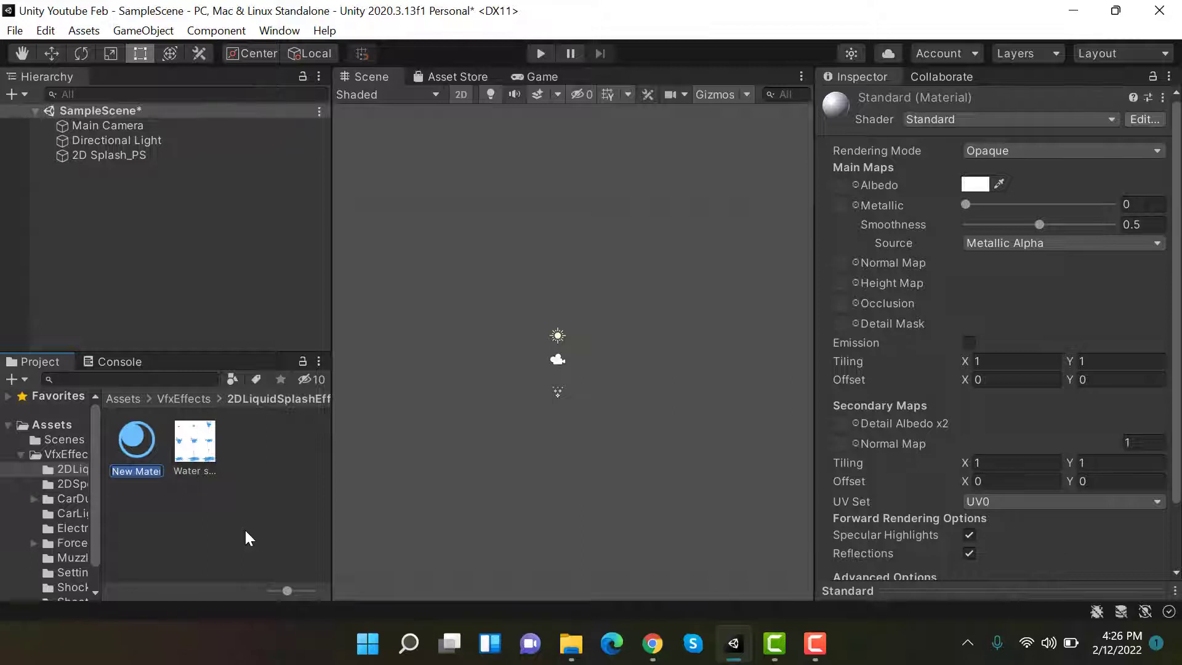
pyautogui.write('WaterSpal')
pyautogui.write('sh_Mat')
# Confirm the name WaterSpalsh_Mat and assign Water sheet anim as its Albedo texture.
pyautogui.press('Return')
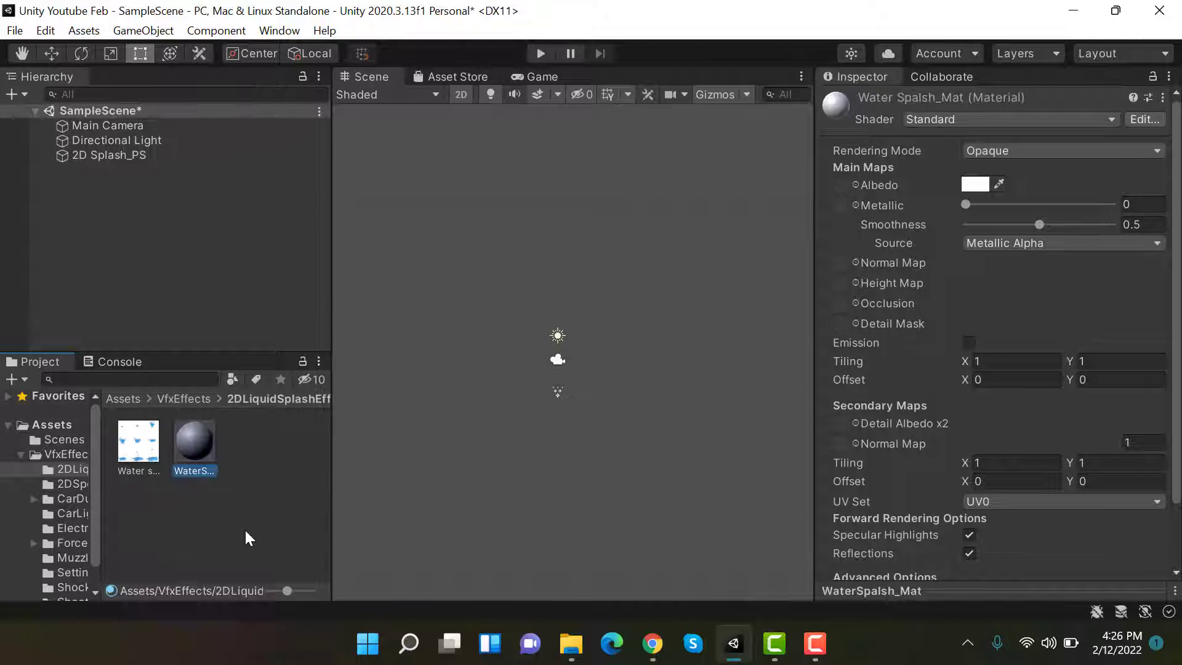
pyautogui.click(149, 444)
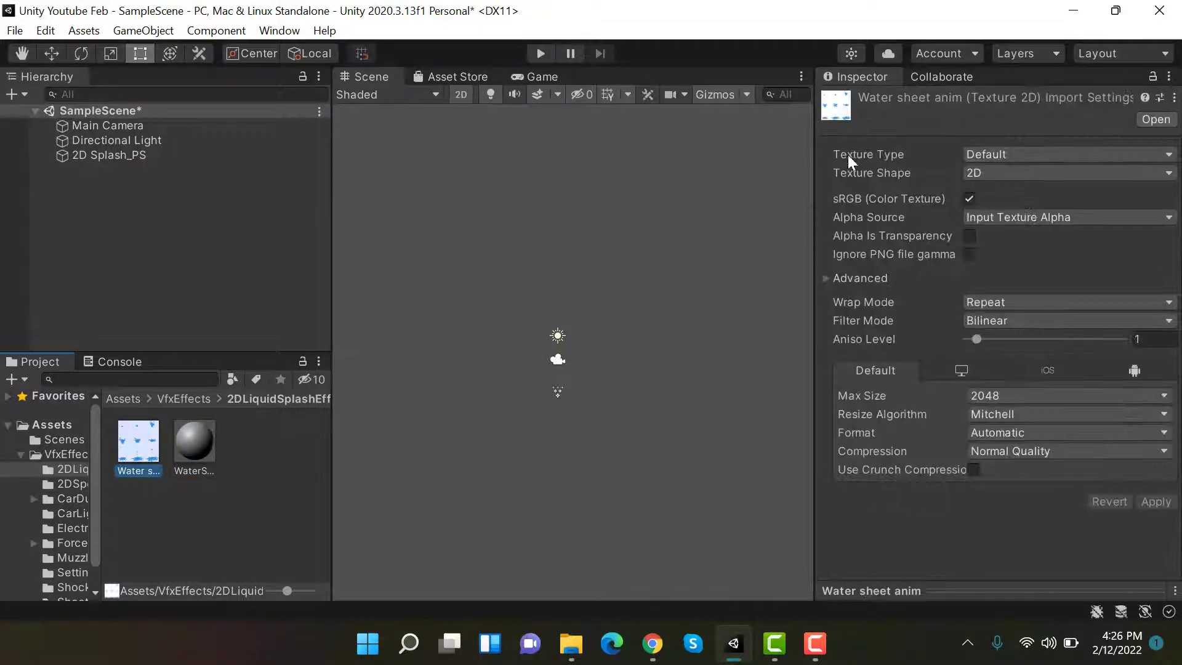
pyautogui.click(192, 461)
pyautogui.moveTo(138, 442); pyautogui.dragTo(843, 181)
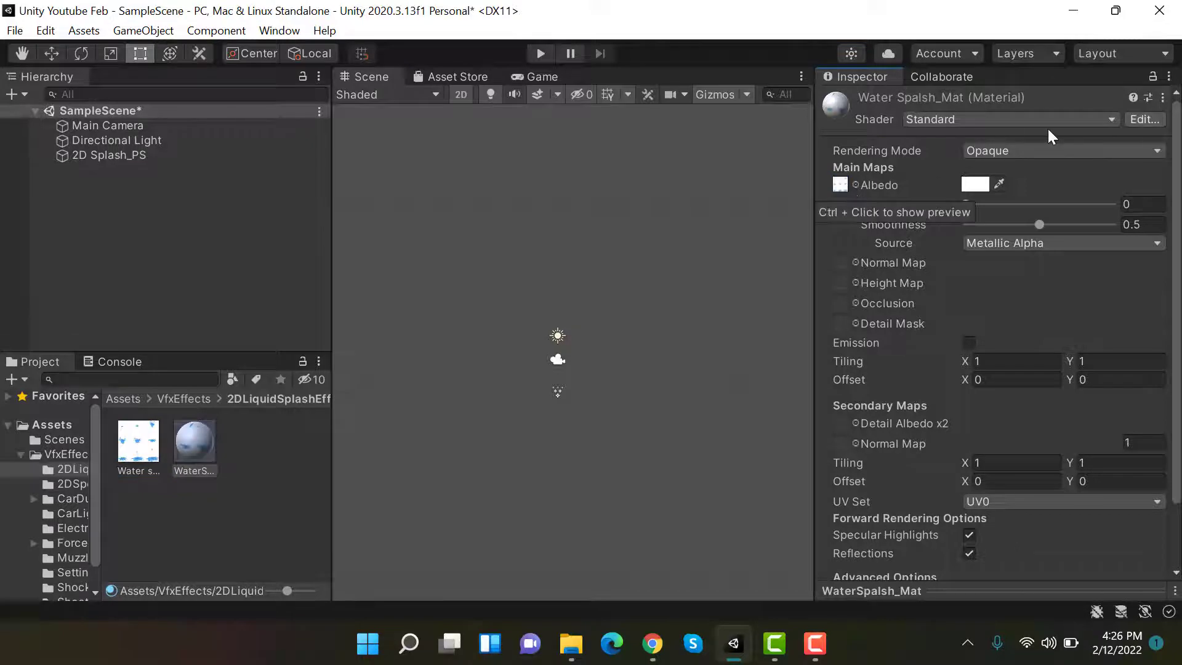
# Switch the material to the Sprites/Default shader and apply it to 2D Splash_PS.
pyautogui.click(1078, 121)
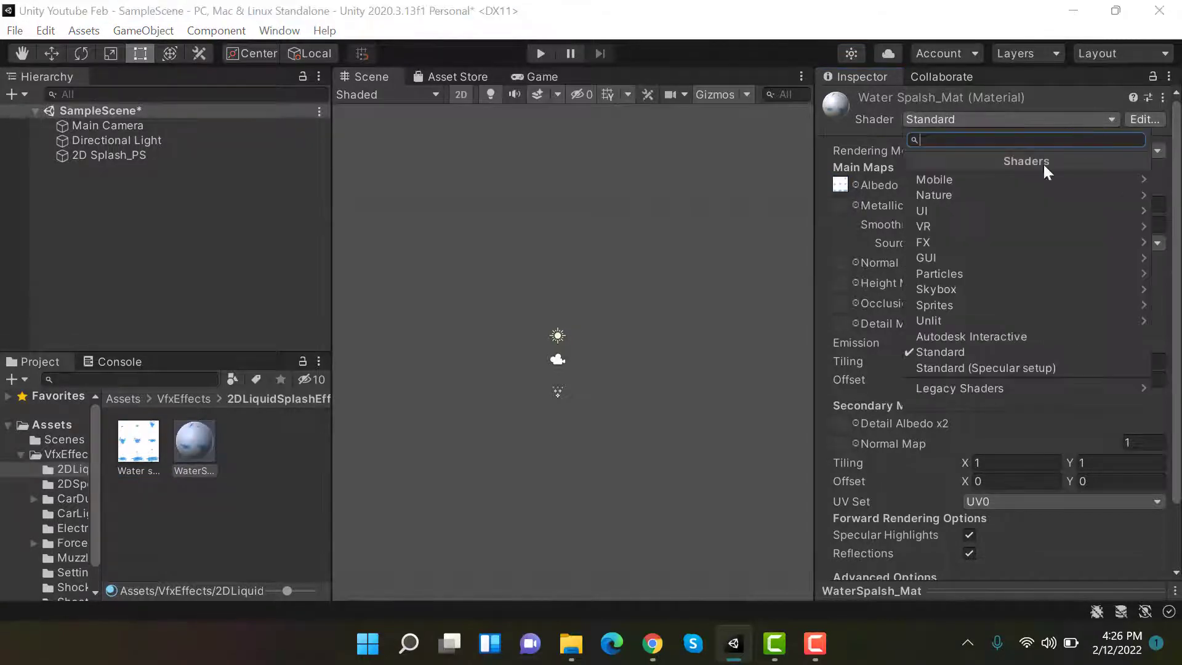
pyautogui.click(962, 303)
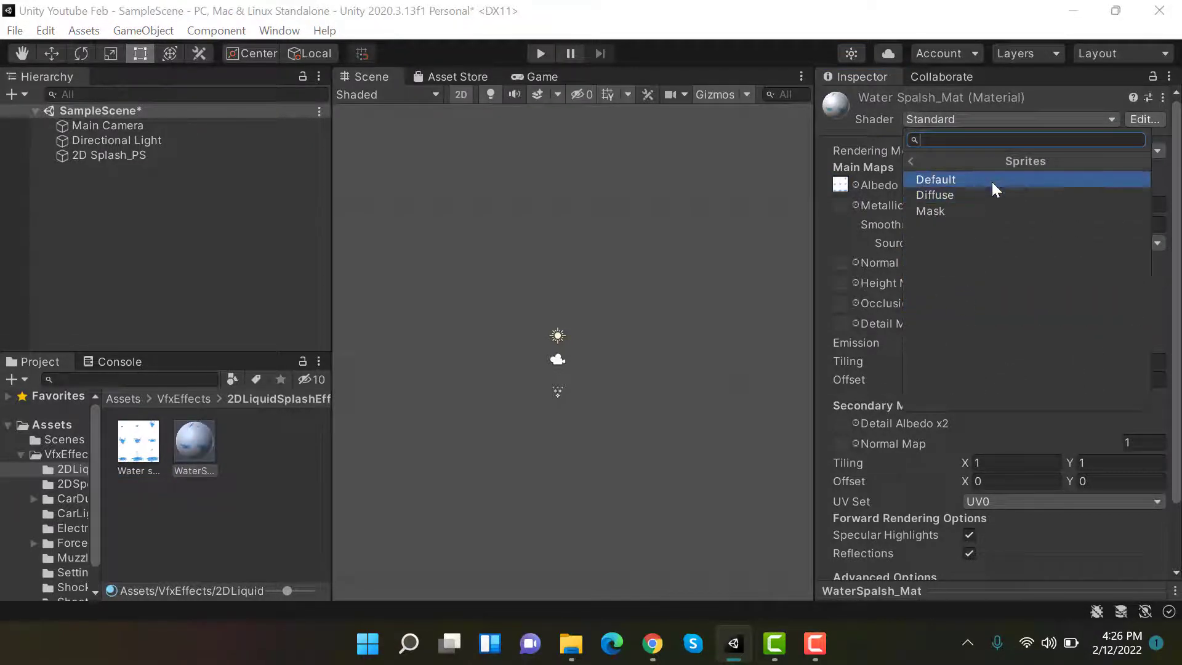
pyautogui.click(988, 183)
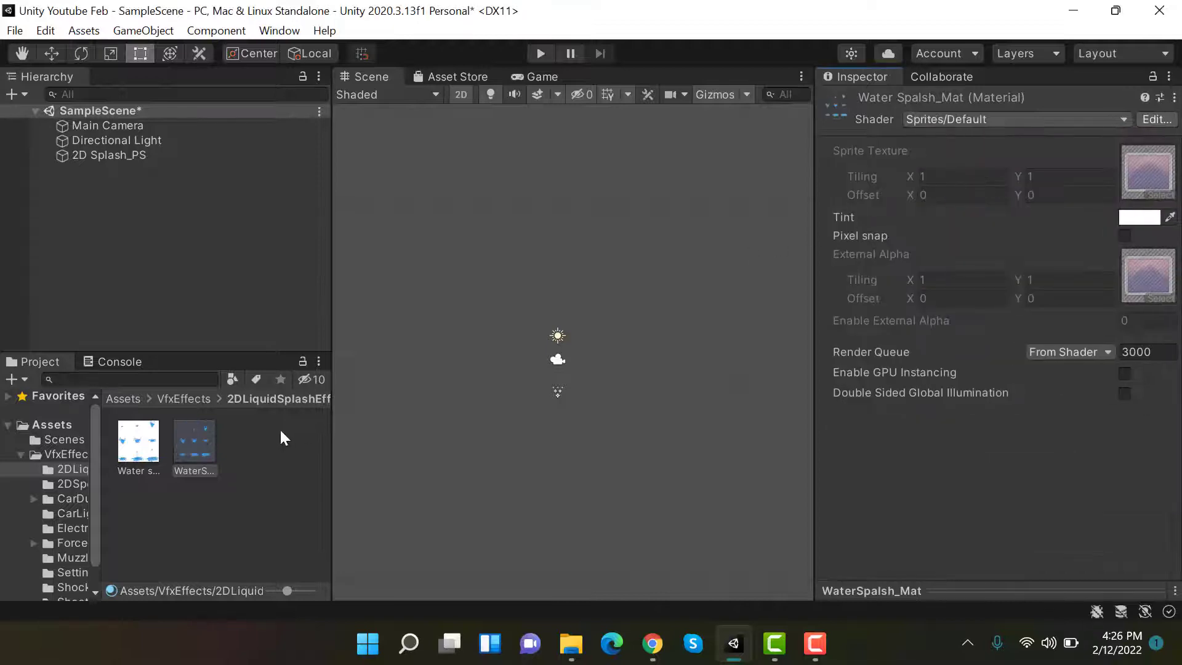
pyautogui.moveTo(188, 443); pyautogui.dragTo(191, 157)
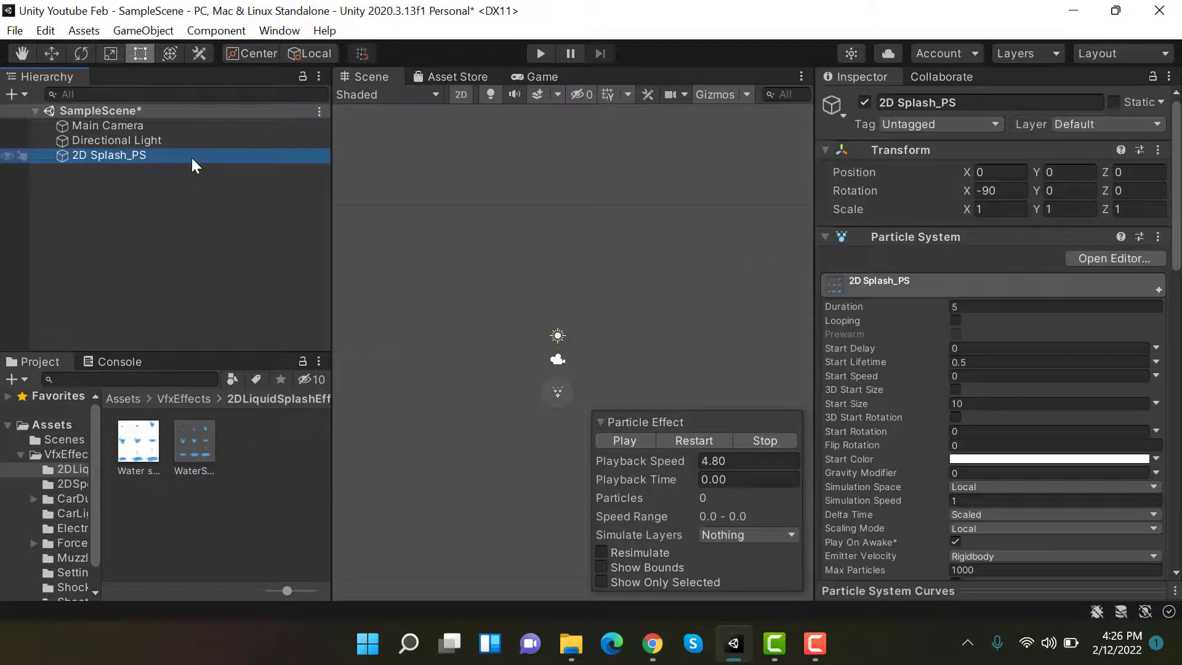
# Replay the splash several times to preview the new material.
pyautogui.click(707, 443)
pyautogui.click(707, 442)
pyautogui.click(707, 442)
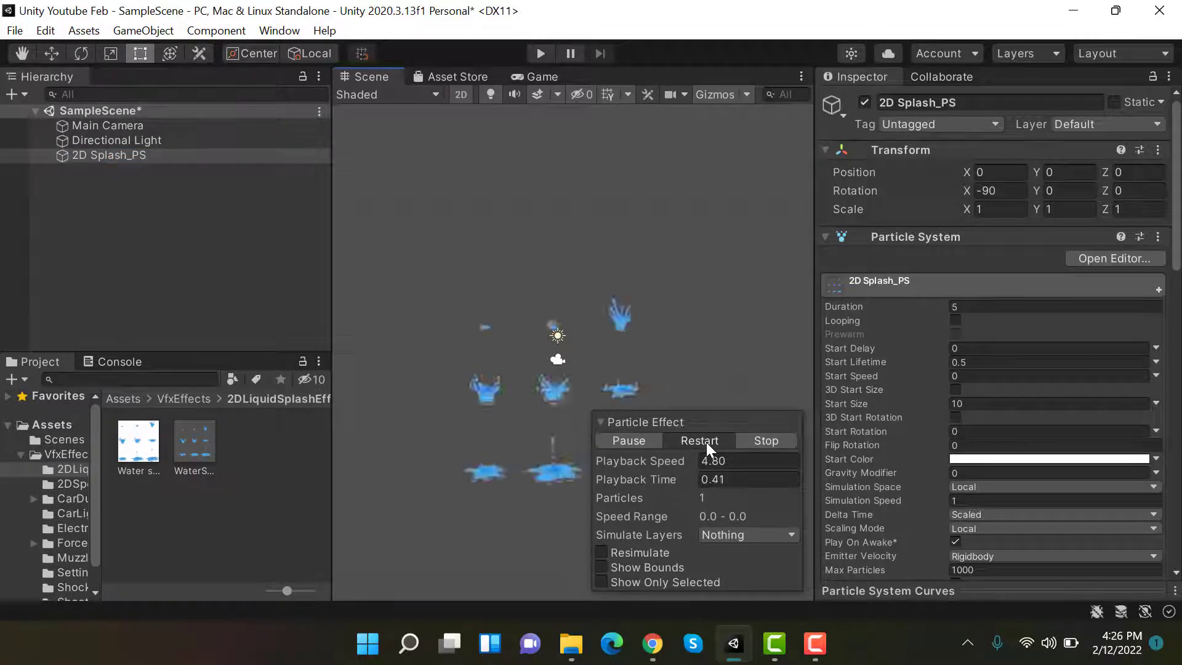
pyautogui.scroll(-10, 1057, 429)
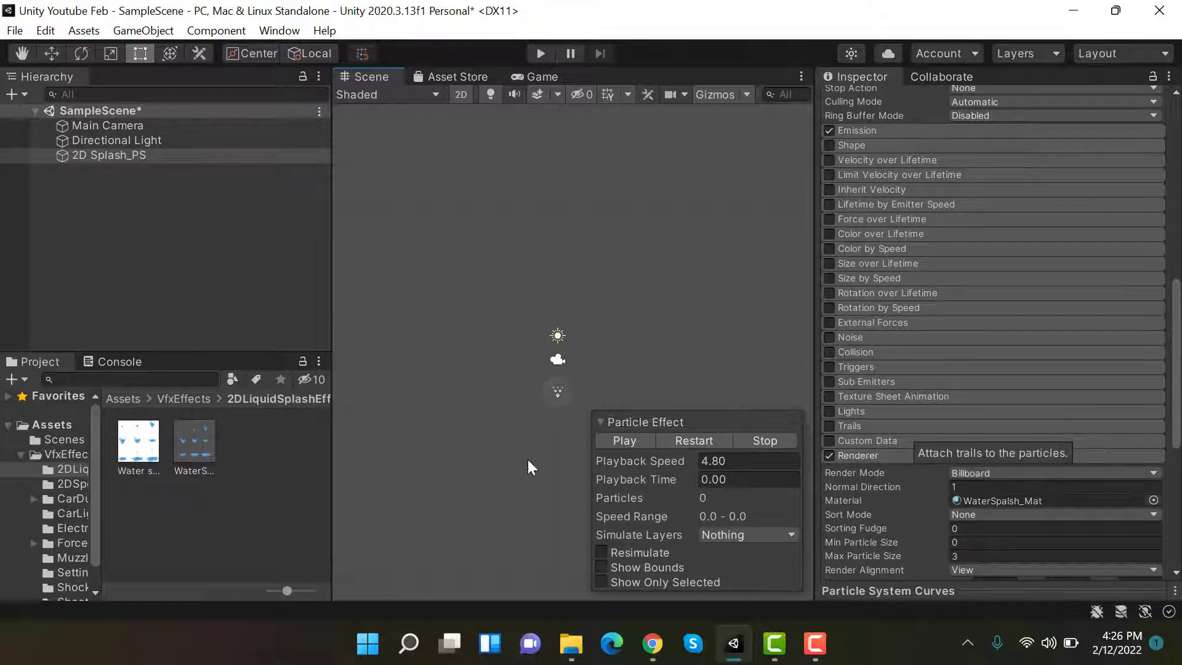
pyautogui.click(697, 443)
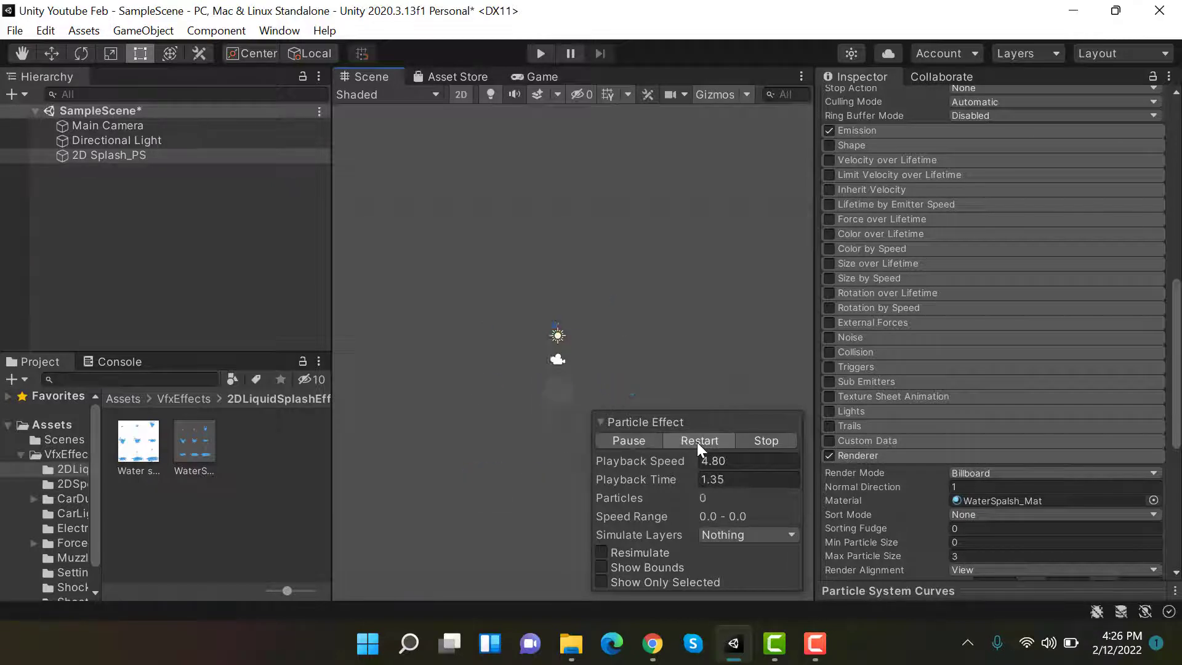
# Enable Texture Sheet Animation with 3 x 3 tiles and restart the splash.
pyautogui.click(831, 396)
pyautogui.click(870, 394)
pyautogui.scroll(-2, 870, 393)
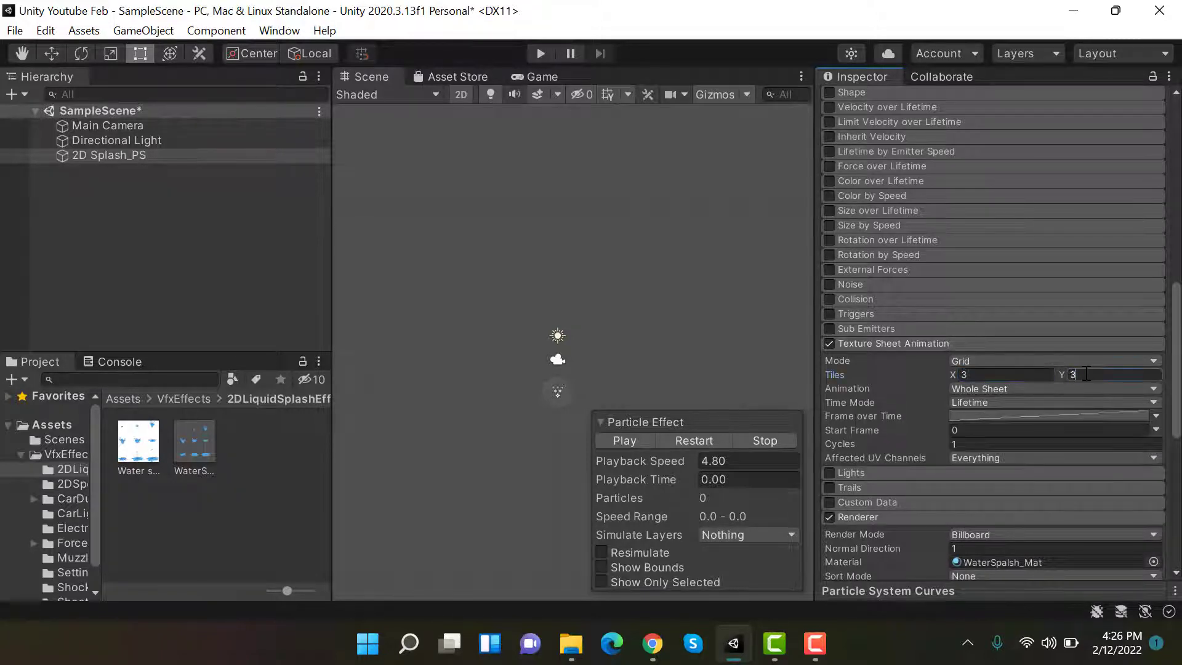
pyautogui.click(707, 438)
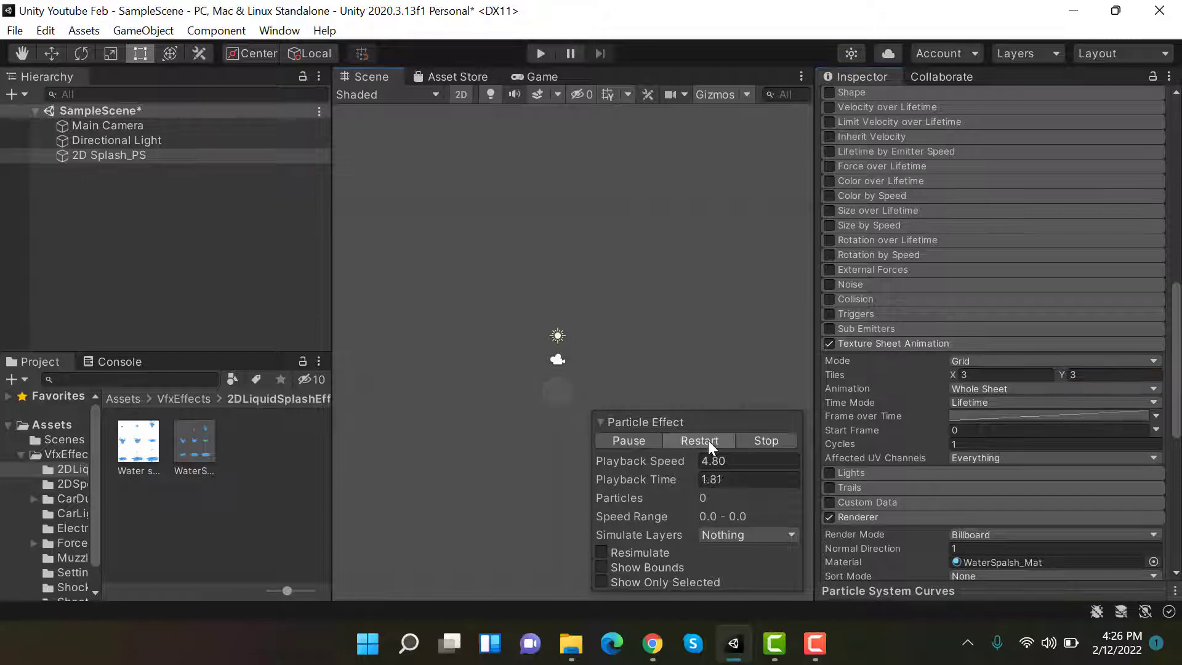
# Turn Looping on and restart the splash preview.
pyautogui.scroll(10, 1003, 213)
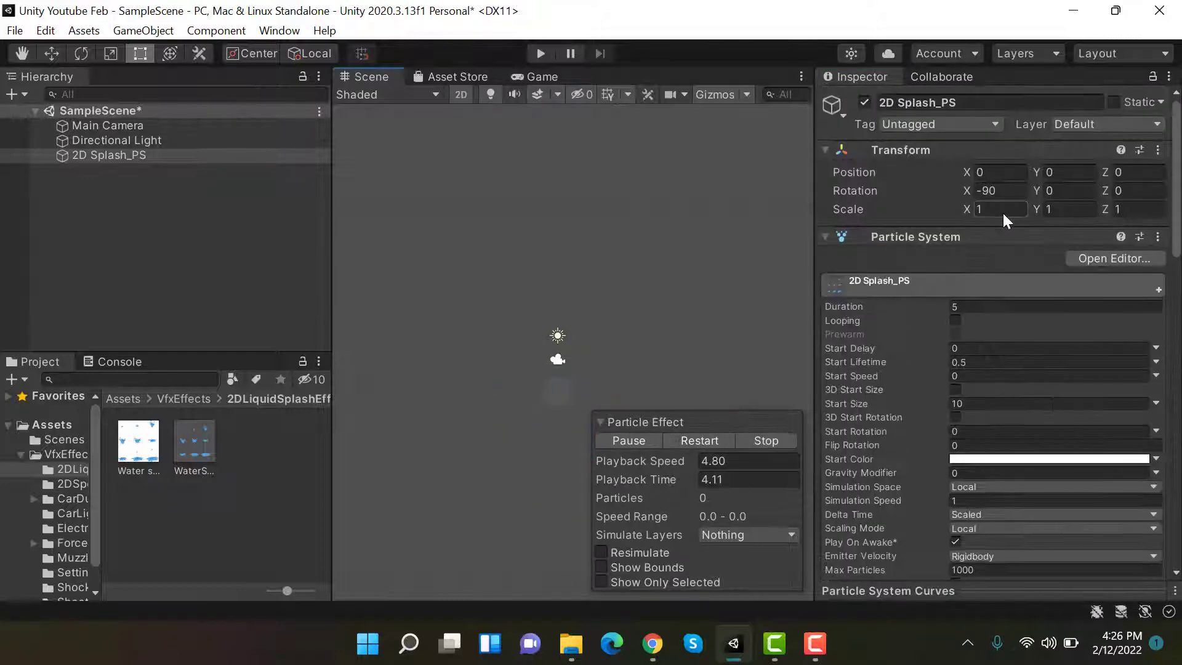
pyautogui.click(956, 320)
pyautogui.moveTo(789, 323); pyautogui.dragTo(795, 141, button='middle')
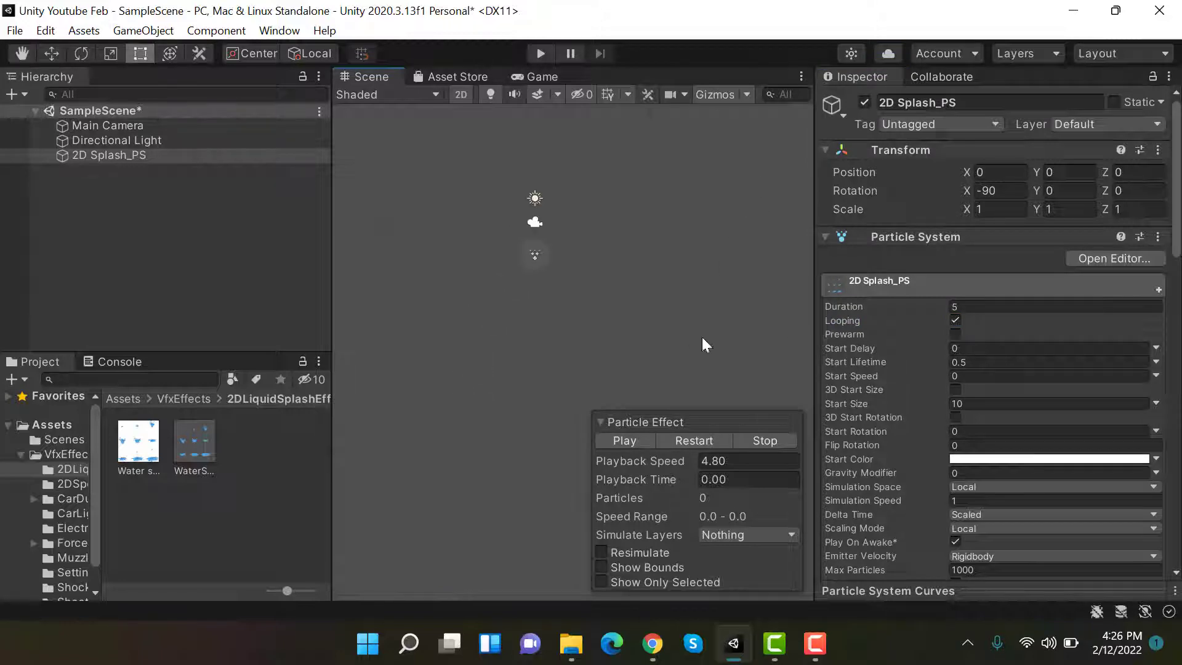
pyautogui.click(690, 441)
pyautogui.scroll(-6, 1085, 394)
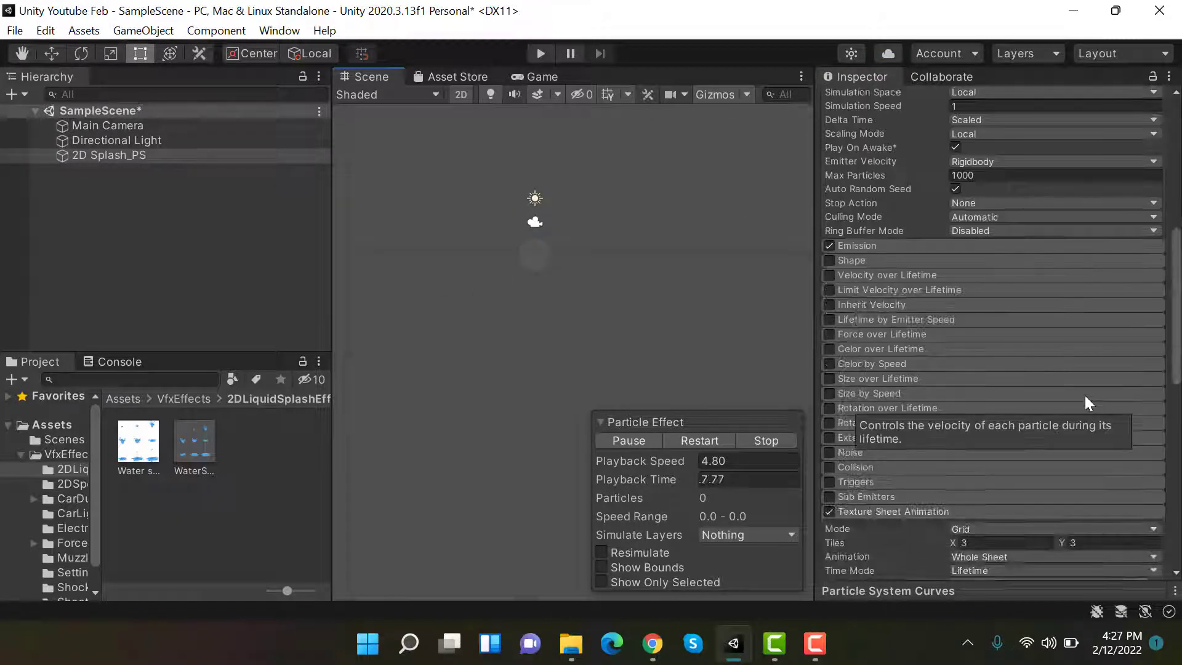
pyautogui.scroll(6, 1085, 394)
# Set Duration to 2 and inspect the Texture Sheet Start Frame value.
pyautogui.click(978, 308)
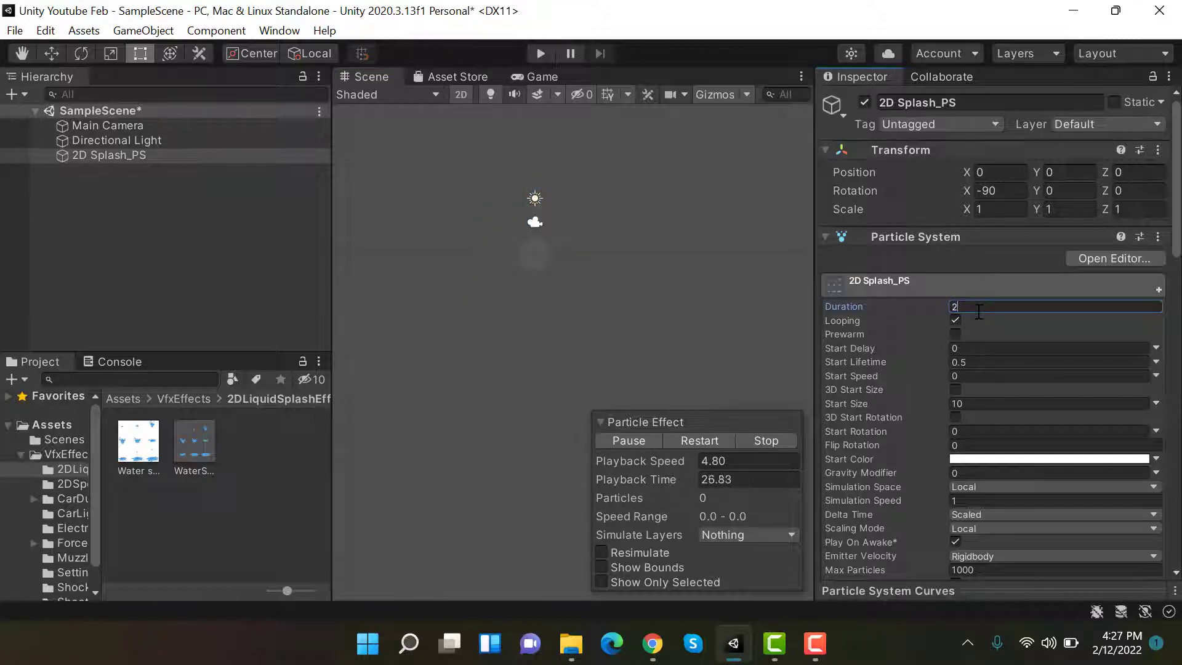
pyautogui.write('2')
pyautogui.scroll(-10, 1024, 404)
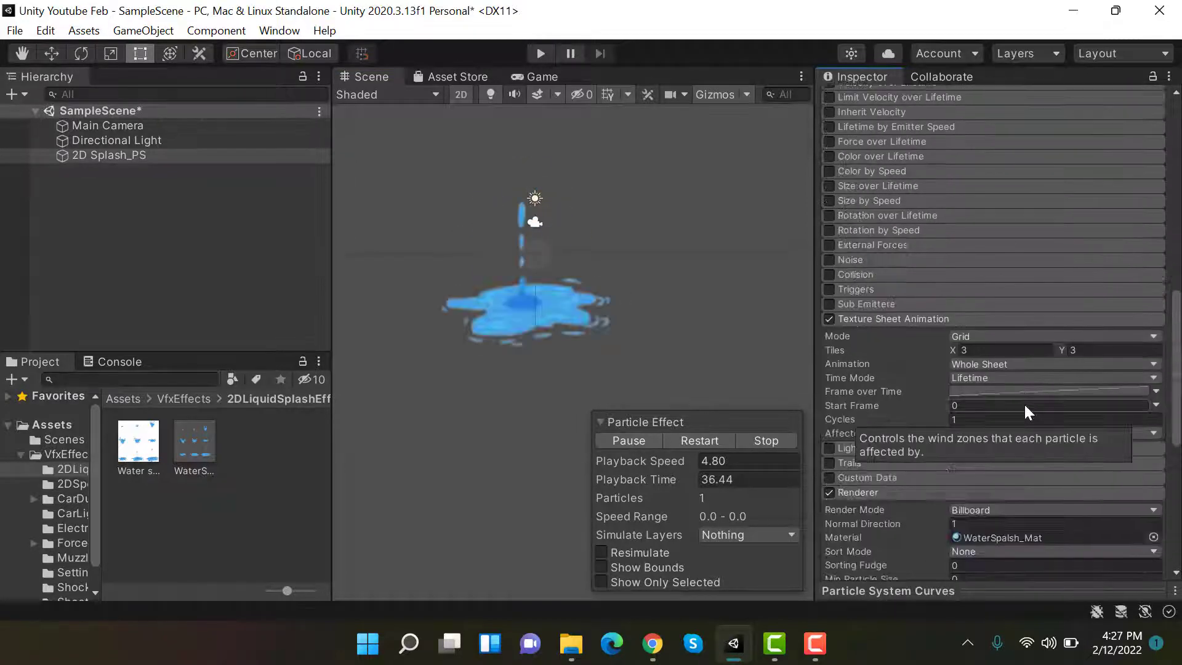
pyautogui.scroll(-1, 1025, 405)
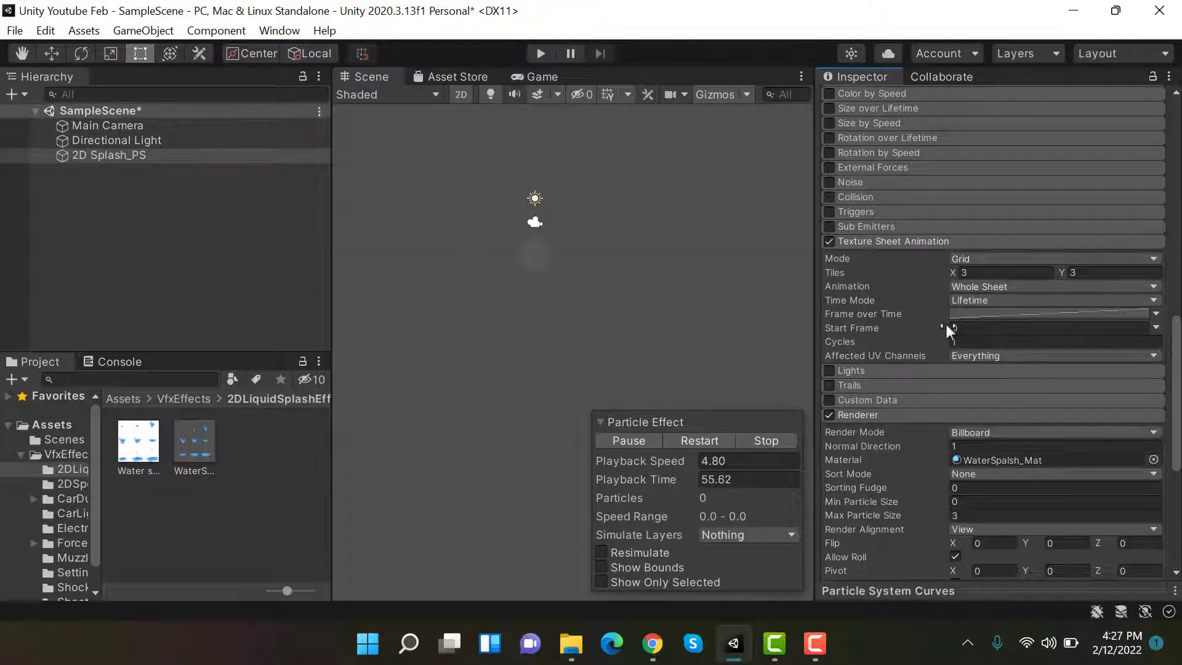
pyautogui.click(975, 328)
pyautogui.scroll(15, 1060, 253)
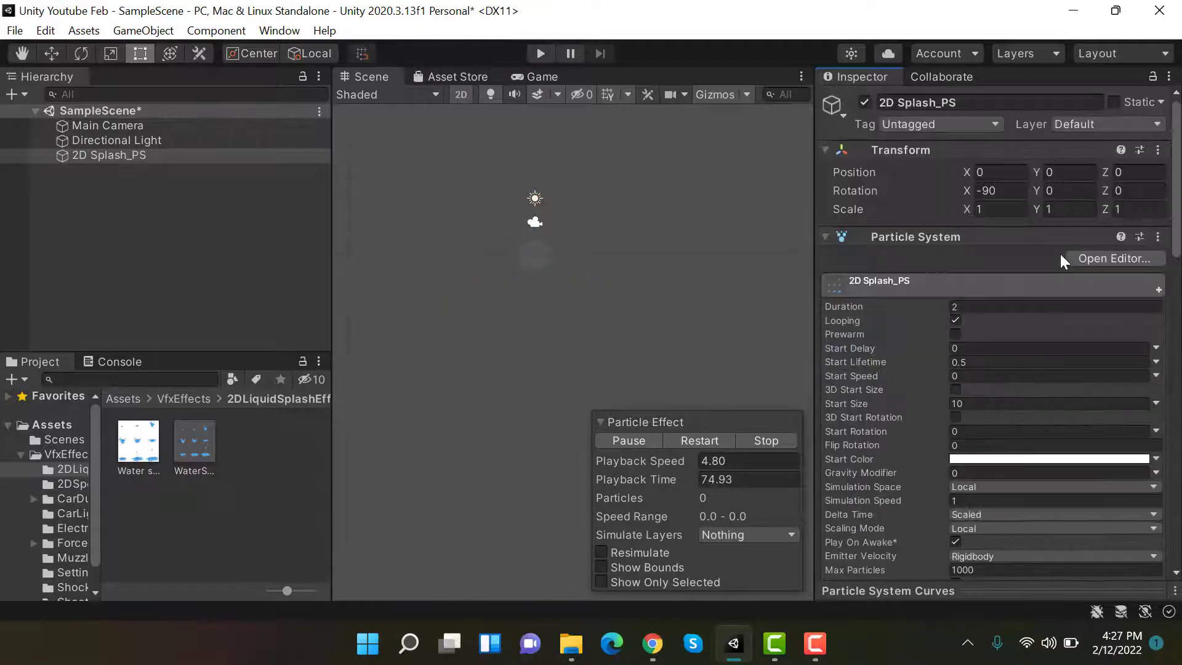
pyautogui.click(982, 363)
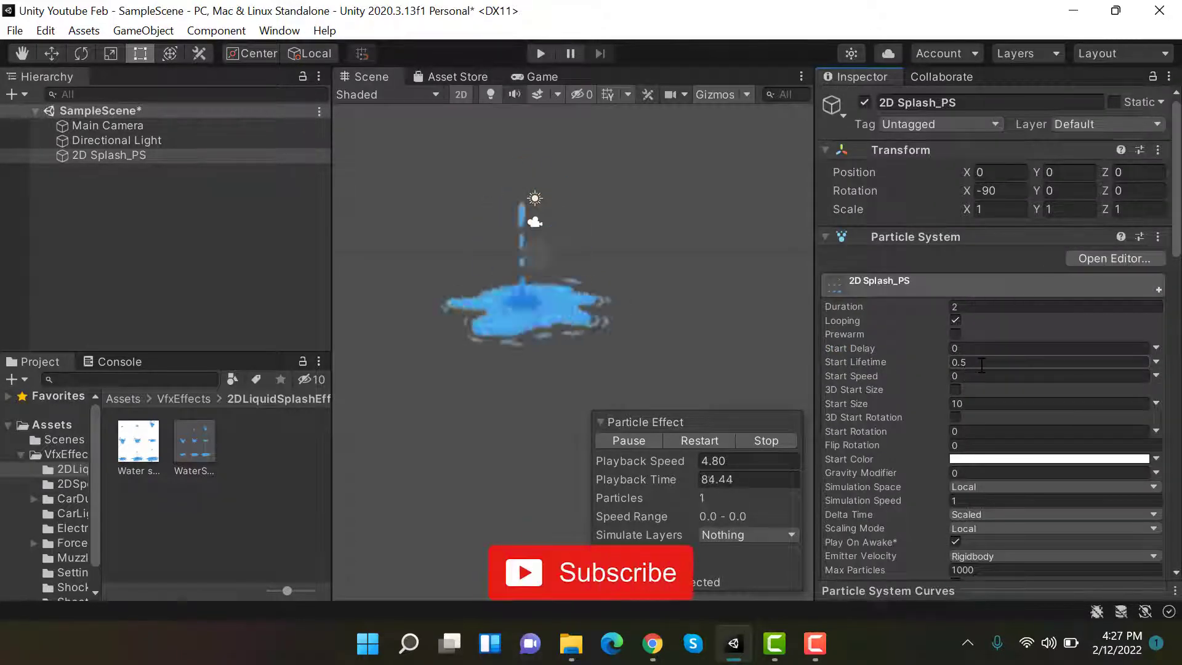
# Try Start Lifetime values 12 and 2, replaying the splash.
pyautogui.write('1')
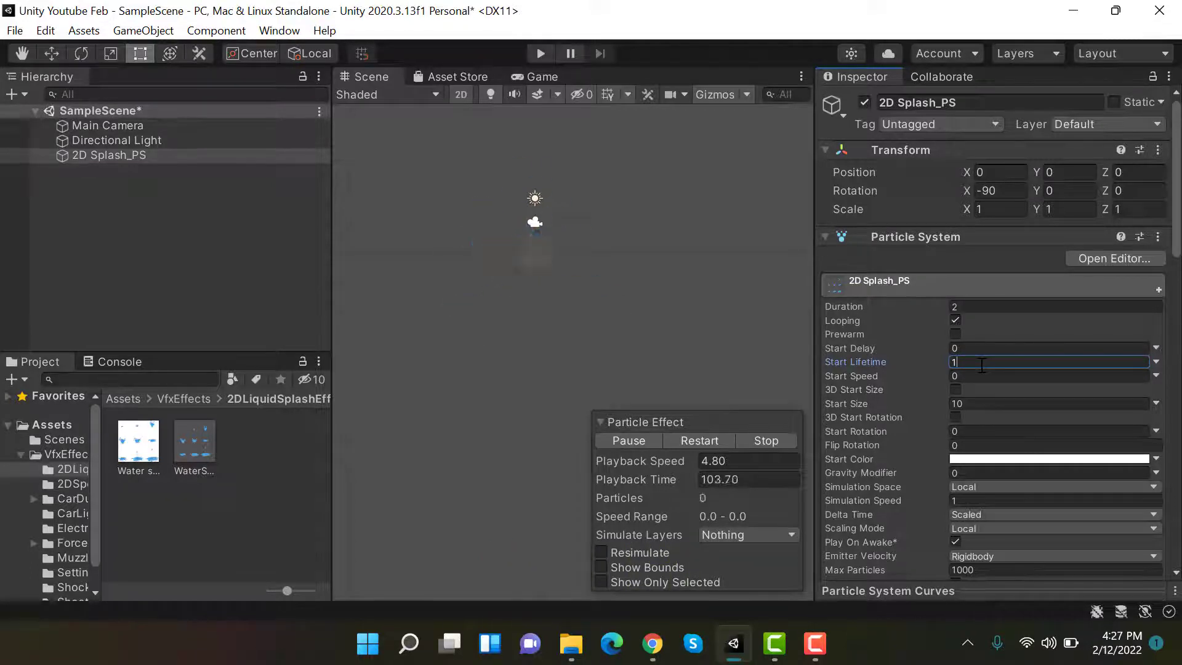
pyautogui.write('2')
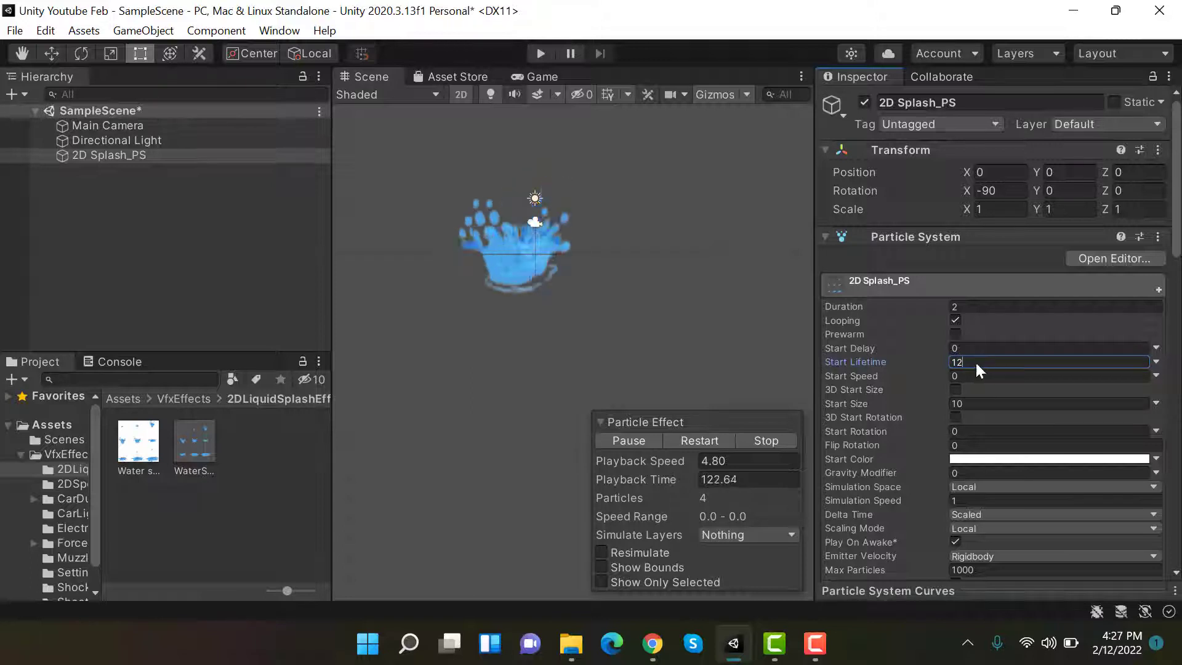
pyautogui.hotkey('ctrl', 'a')
pyautogui.write('2')
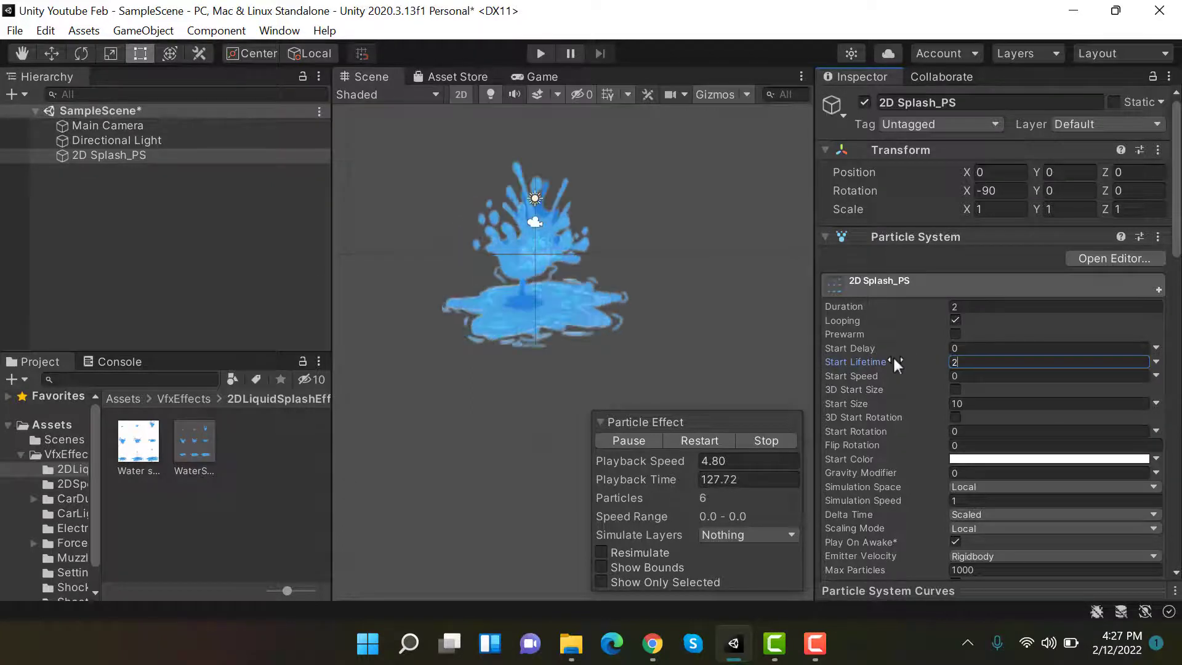
pyautogui.click(698, 441)
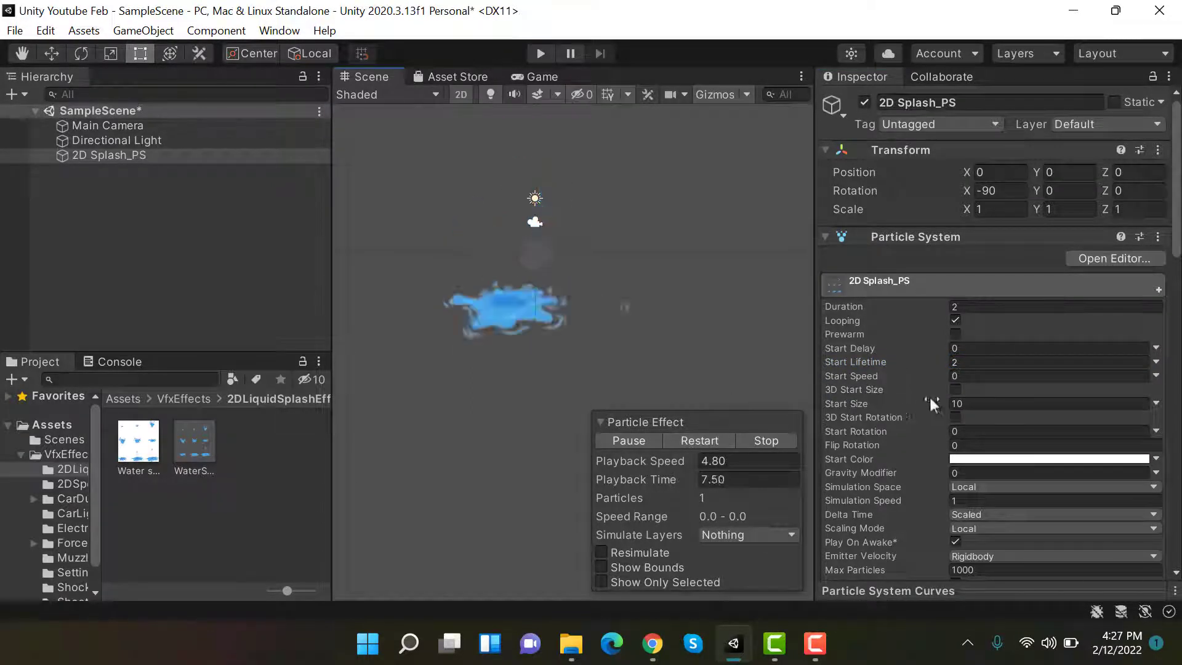
# Set Start Lifetime and Duration to 1.5 with Looping off.
pyautogui.click(964, 362)
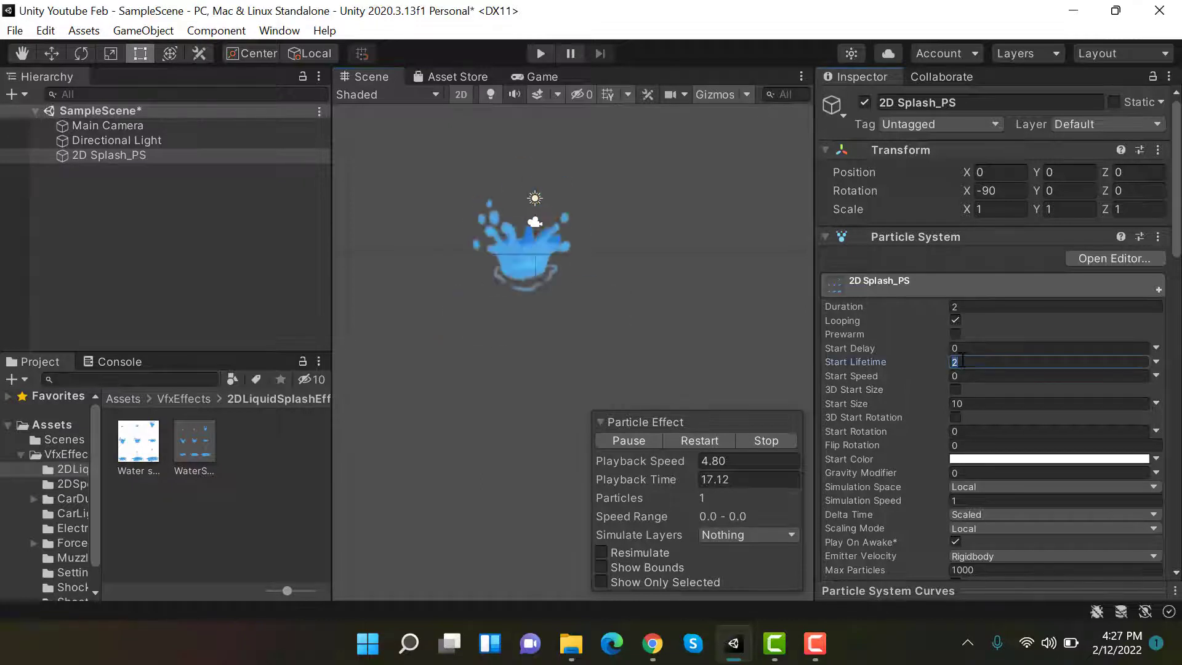
pyautogui.write('1.5')
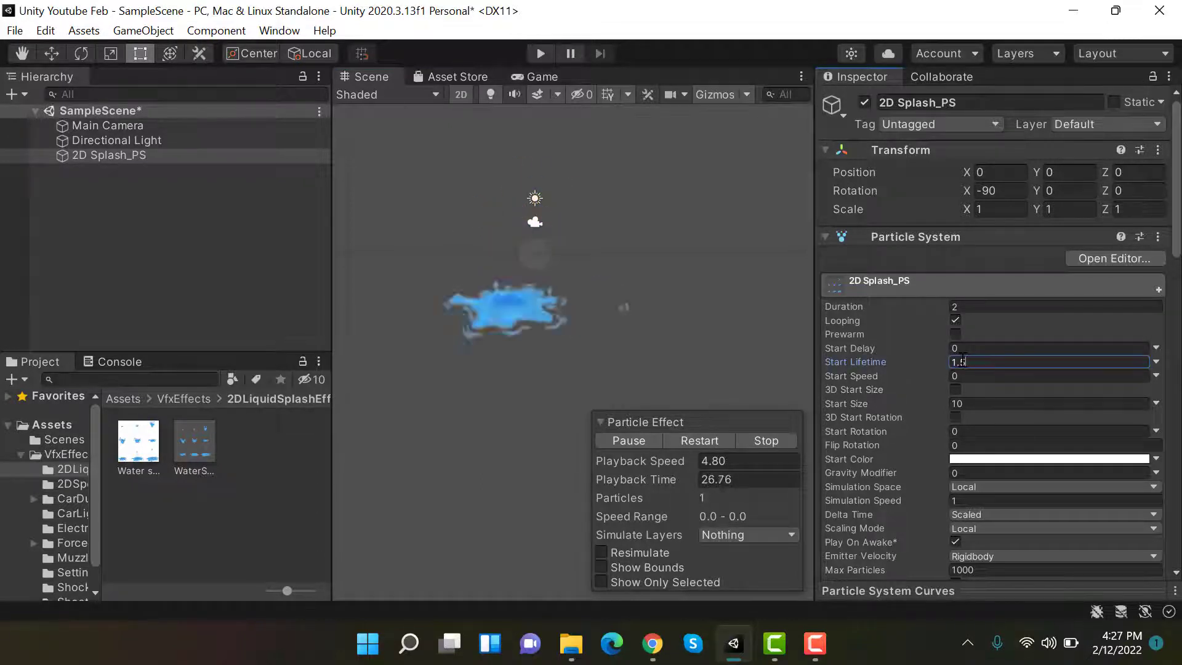
pyautogui.click(957, 319)
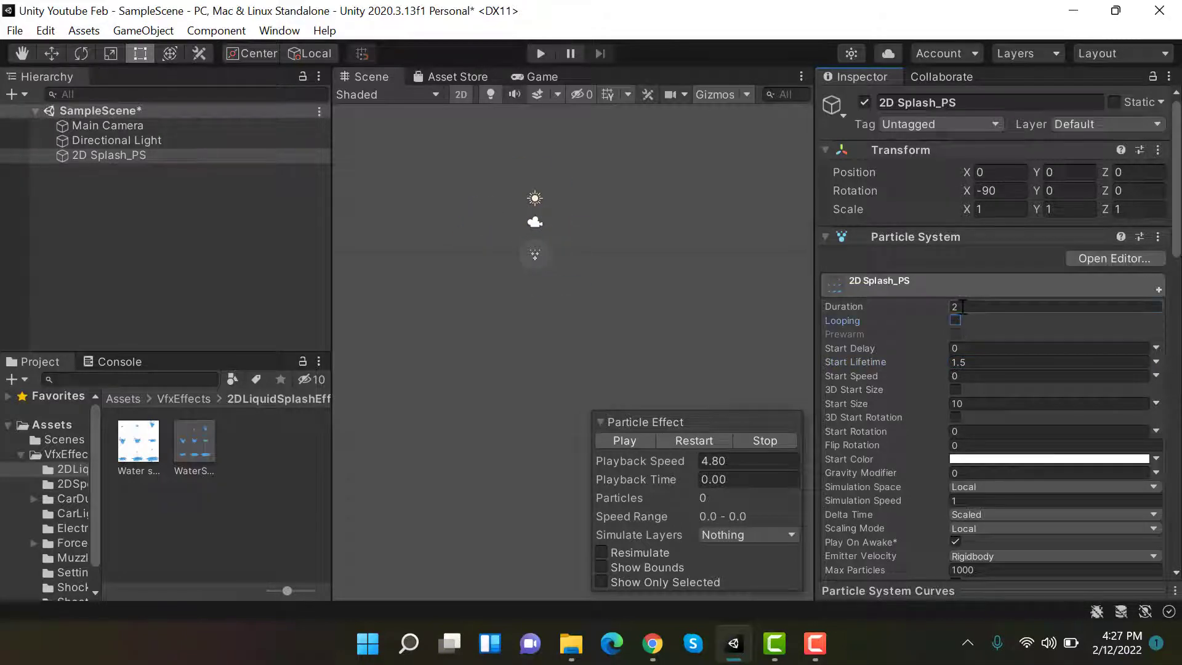
pyautogui.click(963, 306)
pyautogui.press('Return')
# Toggle Looping on and back off, replaying the one-shot splash.
pyautogui.click(957, 319)
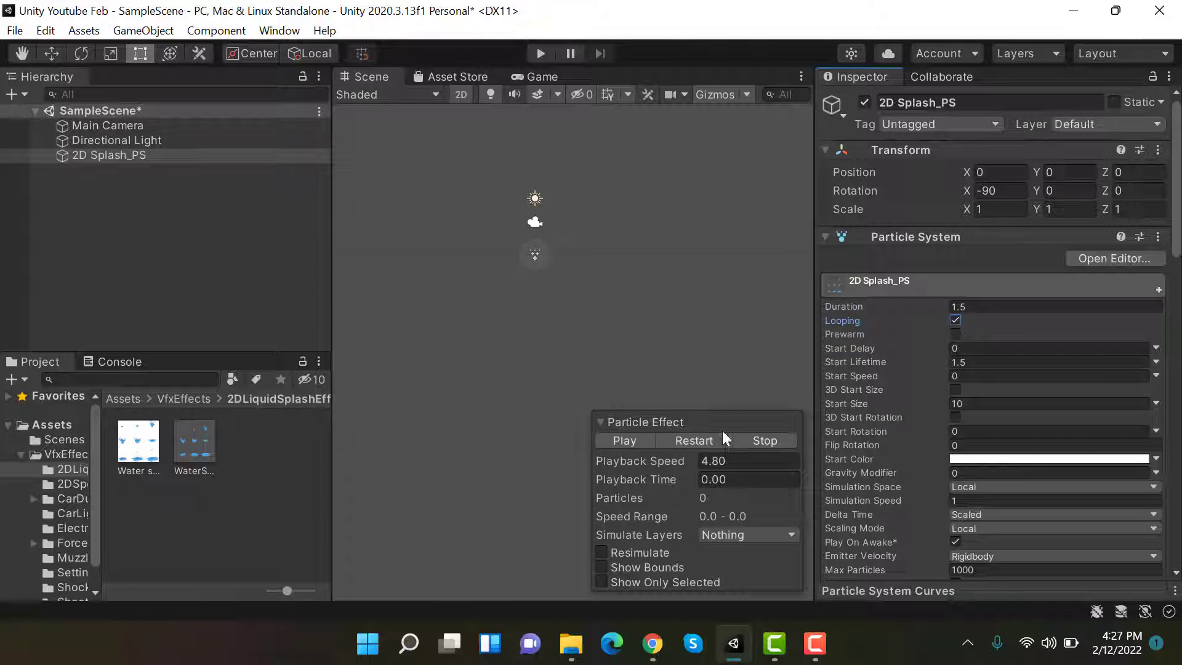
pyautogui.click(710, 441)
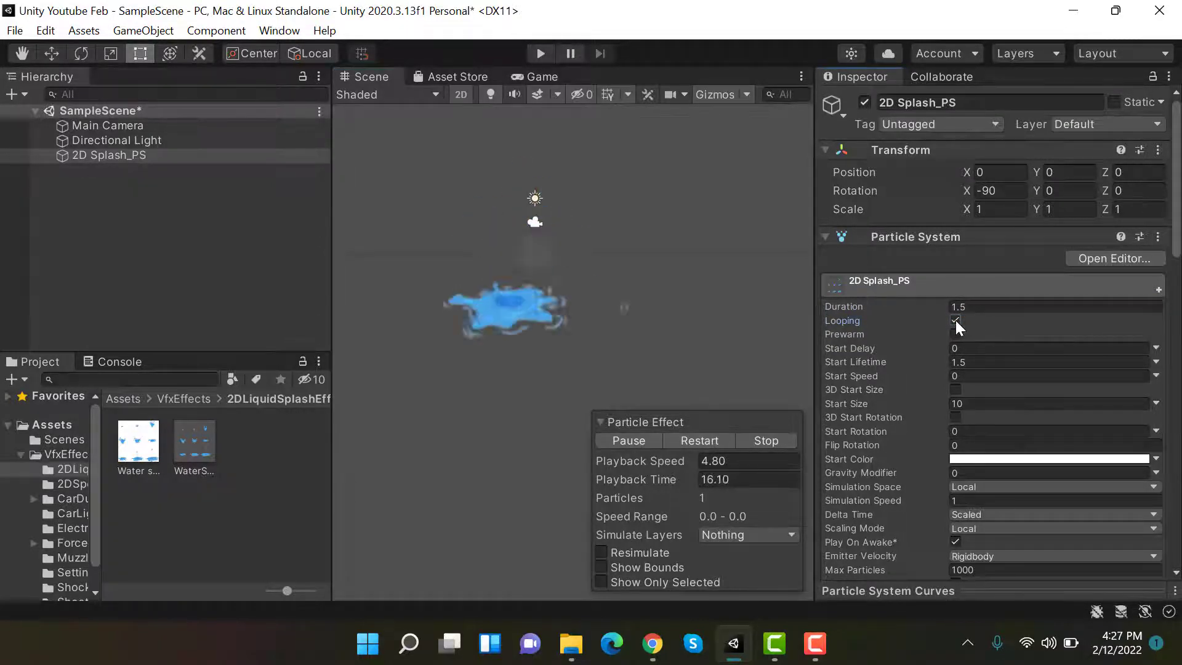
pyautogui.click(956, 320)
pyautogui.click(707, 444)
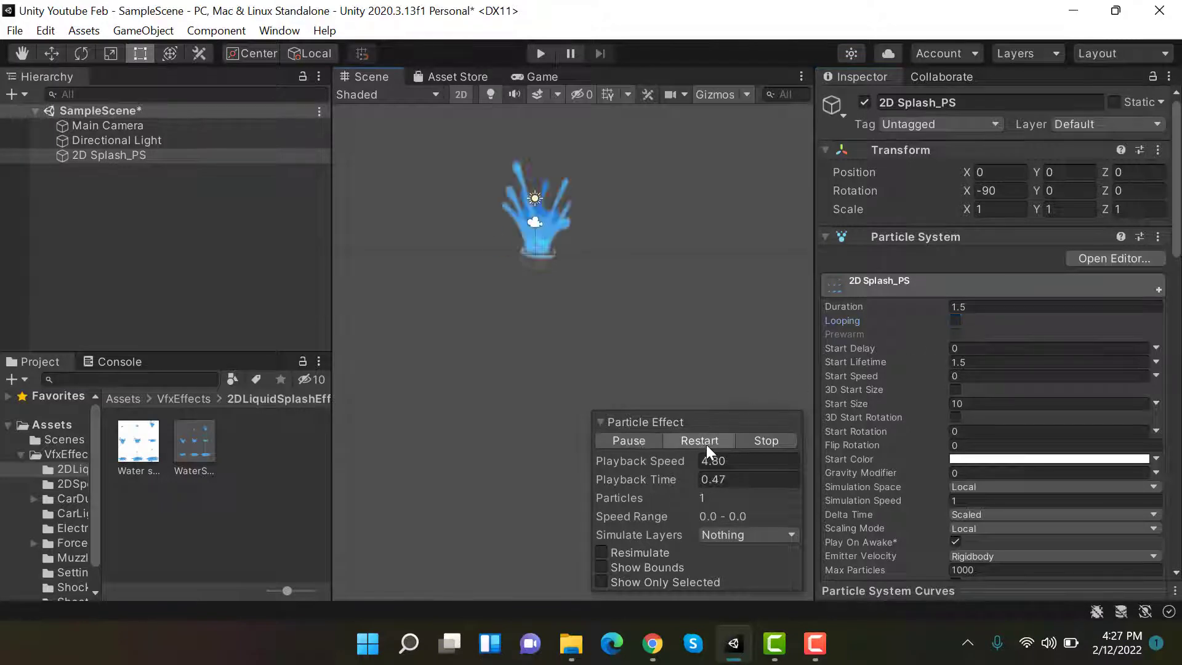
pyautogui.click(706, 445)
pyautogui.click(707, 444)
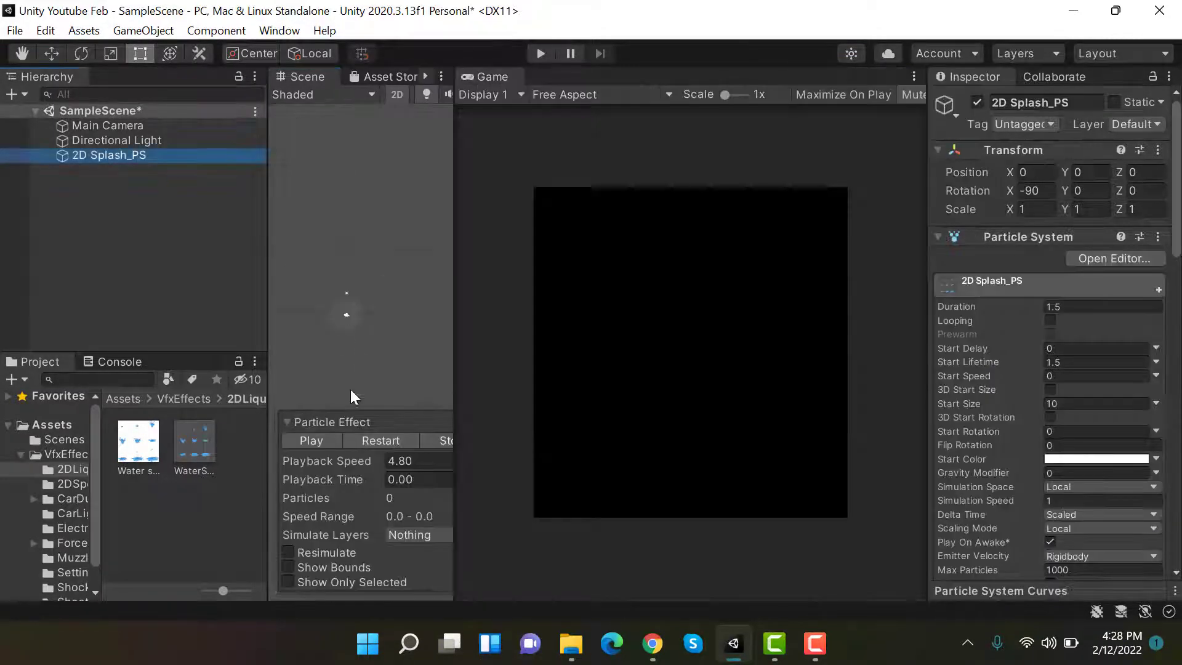
# Replay the splash repeatedly in the Game view to confirm it plays once and vanishes.
pyautogui.click(372, 446)
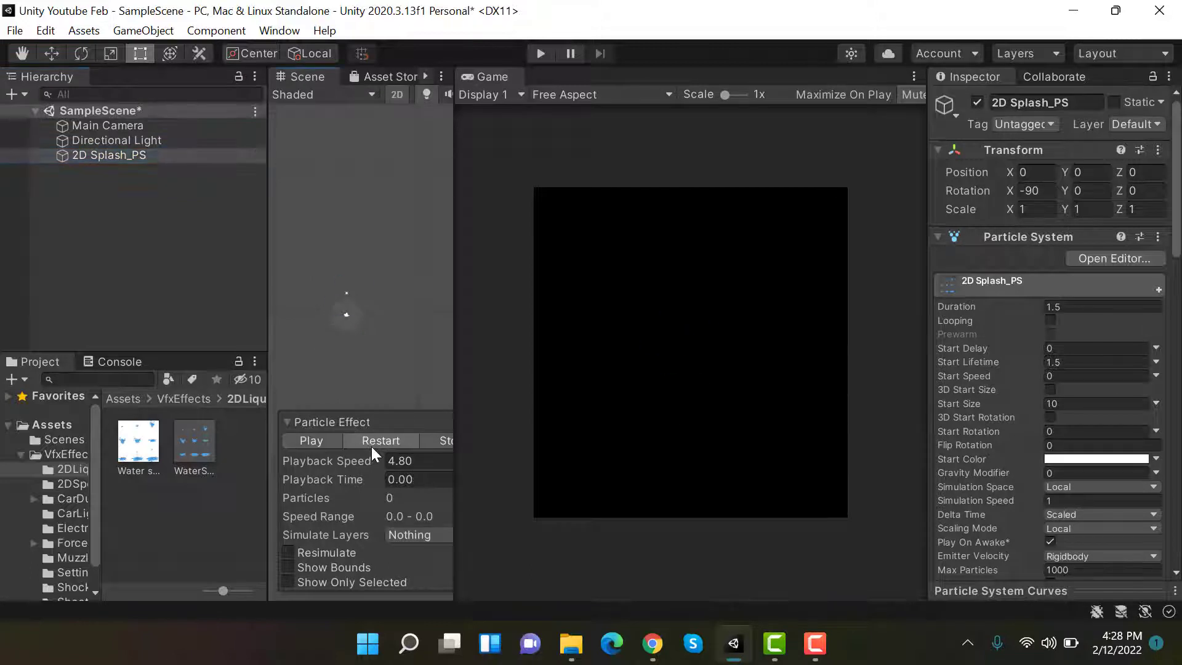
pyautogui.click(371, 446)
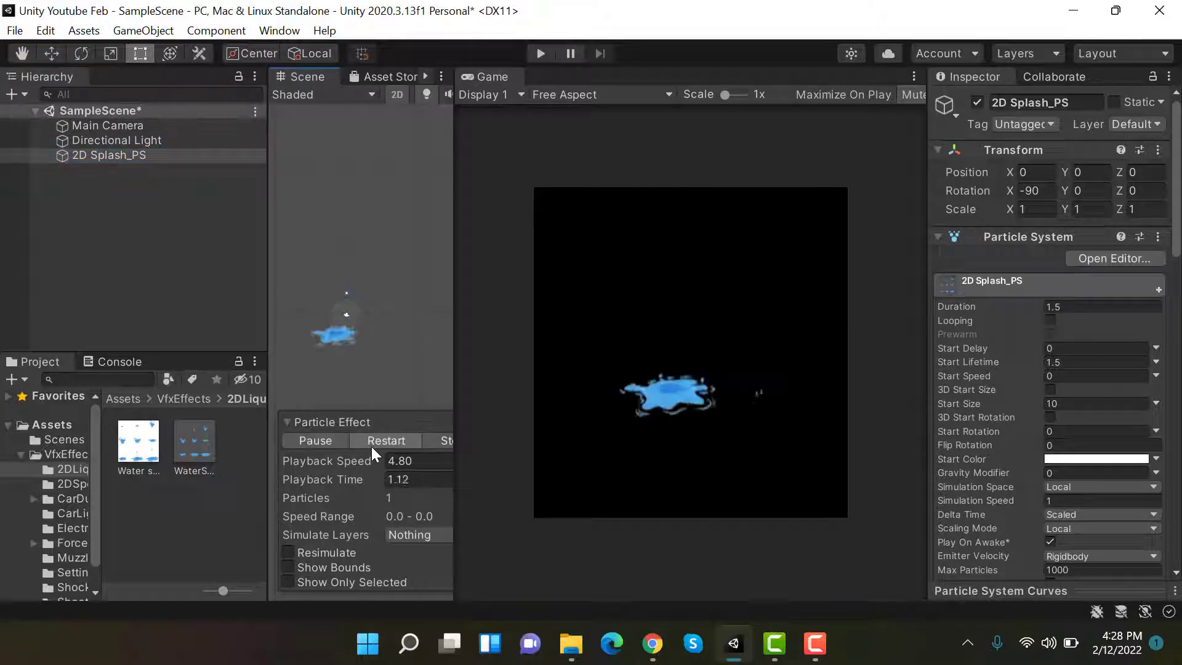
pyautogui.click(372, 446)
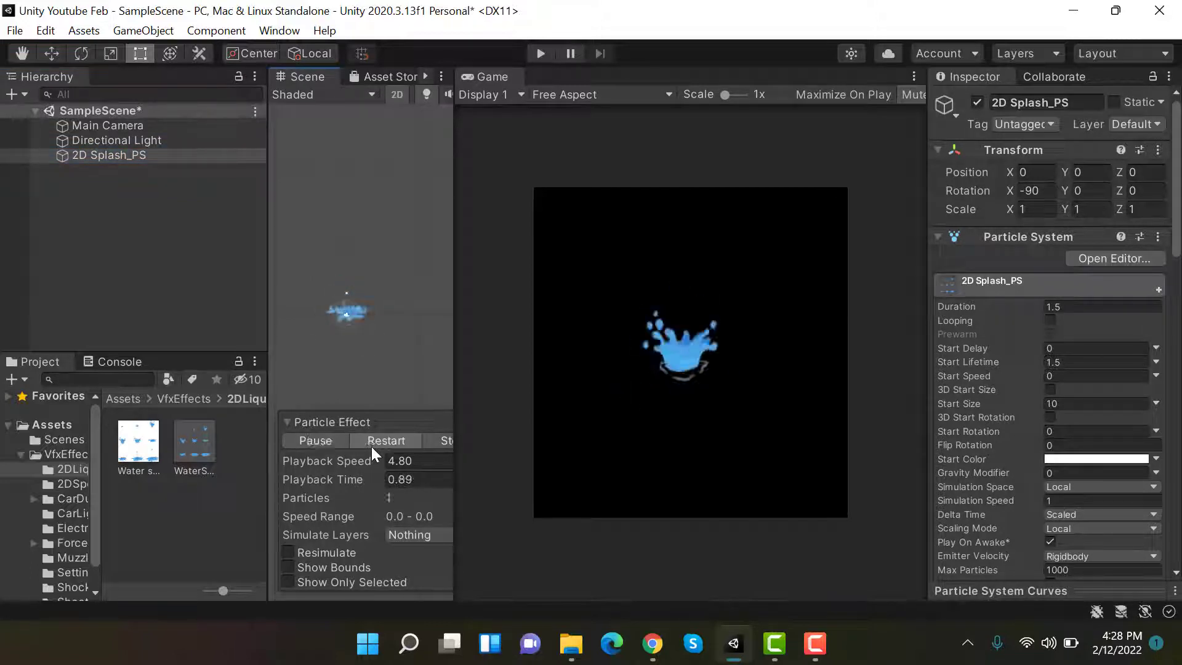
pyautogui.click(371, 446)
pyautogui.click(371, 446)
pyautogui.click(371, 446)
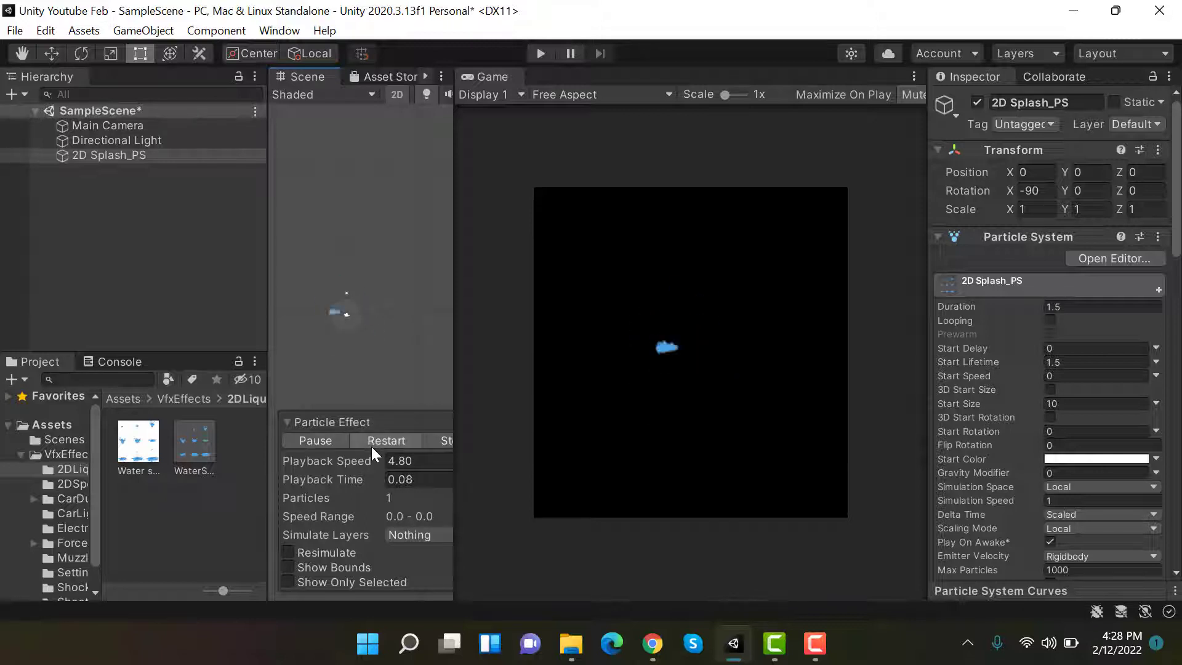
pyautogui.click(371, 446)
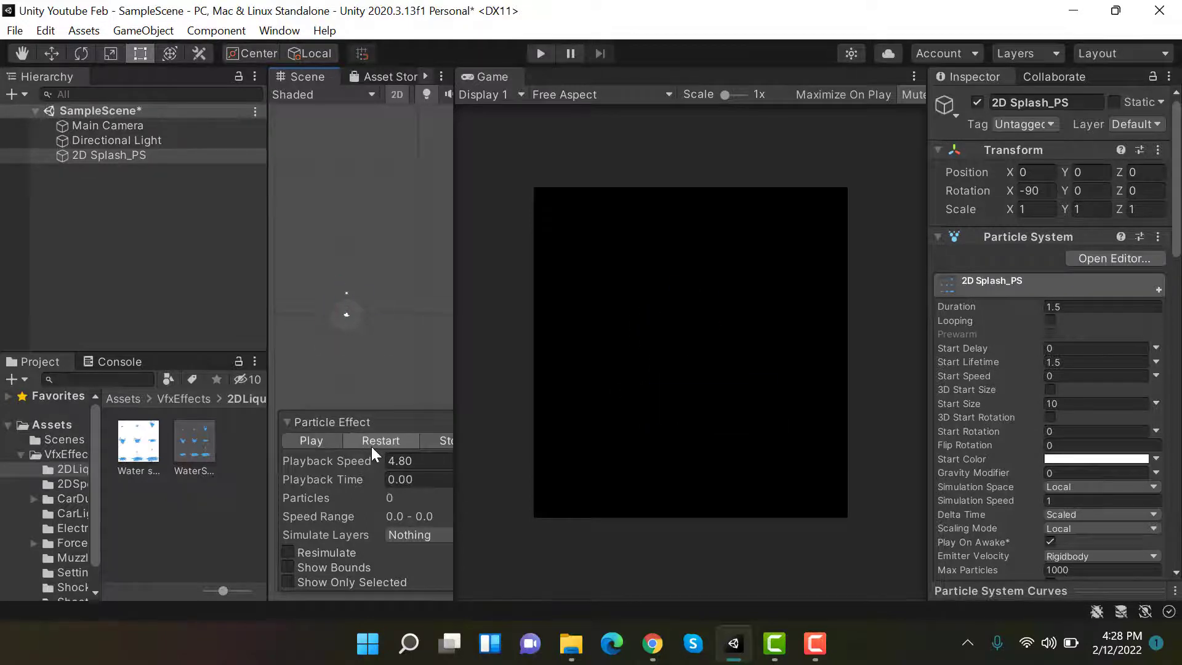